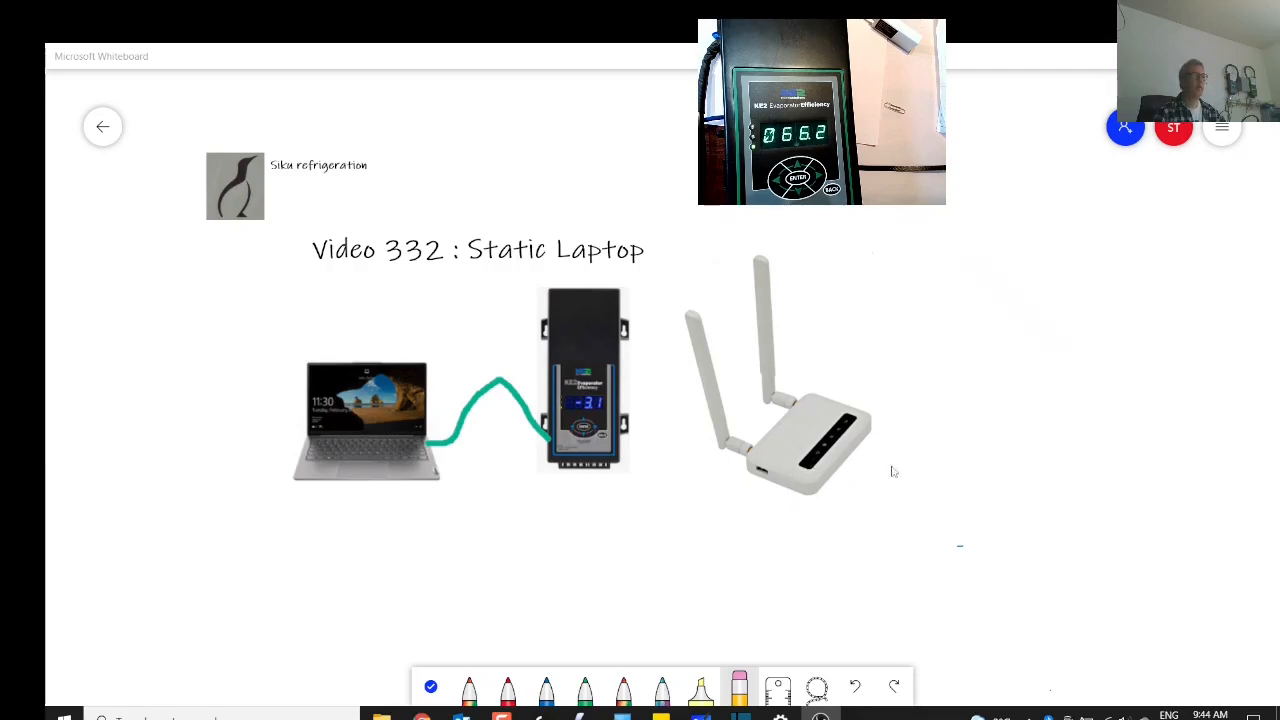
Step: Write "Em+" in blue ink beside the router picture, underline it, and cross out the router with a large X
left_click(546, 688)
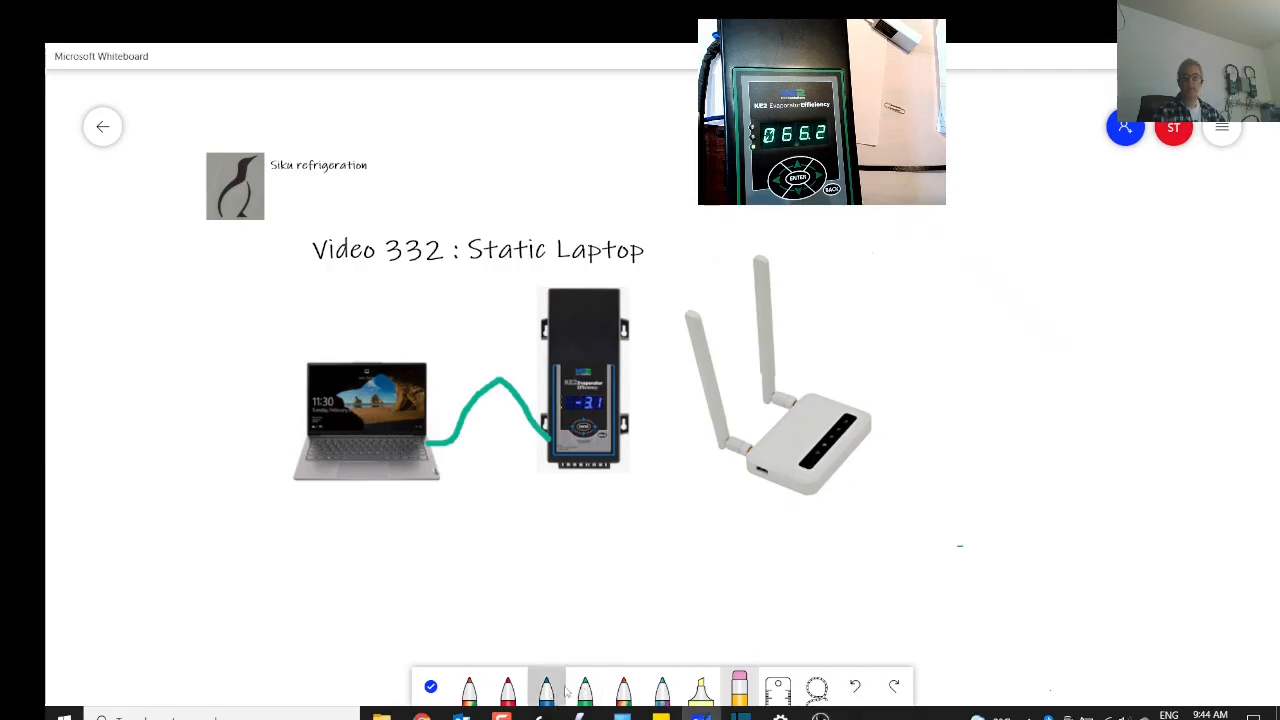
mouse_move(881, 478)
left_mouse_down()
mouse_move(856, 490)
mouse_move(888, 518)
mouse_move(925, 490)
mouse_move(965, 514)
mouse_move(986, 492)
left_mouse_up()
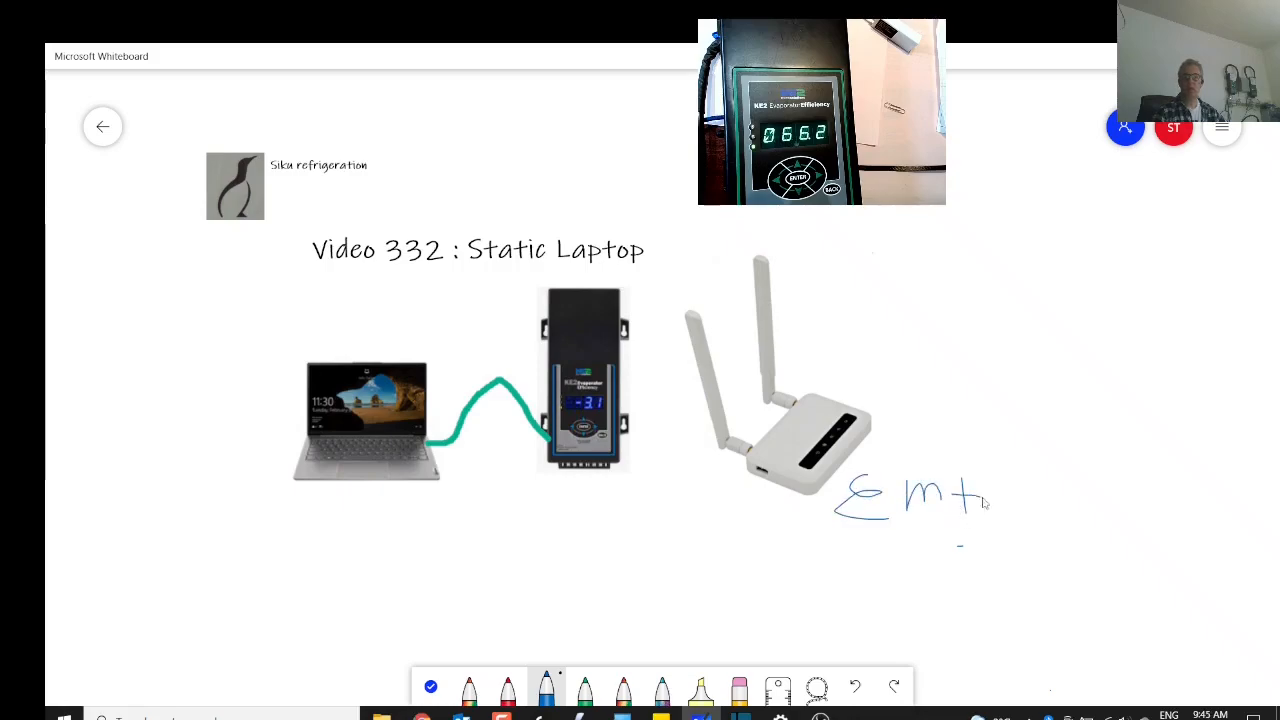
left_click_drag(853, 522, 994, 534)
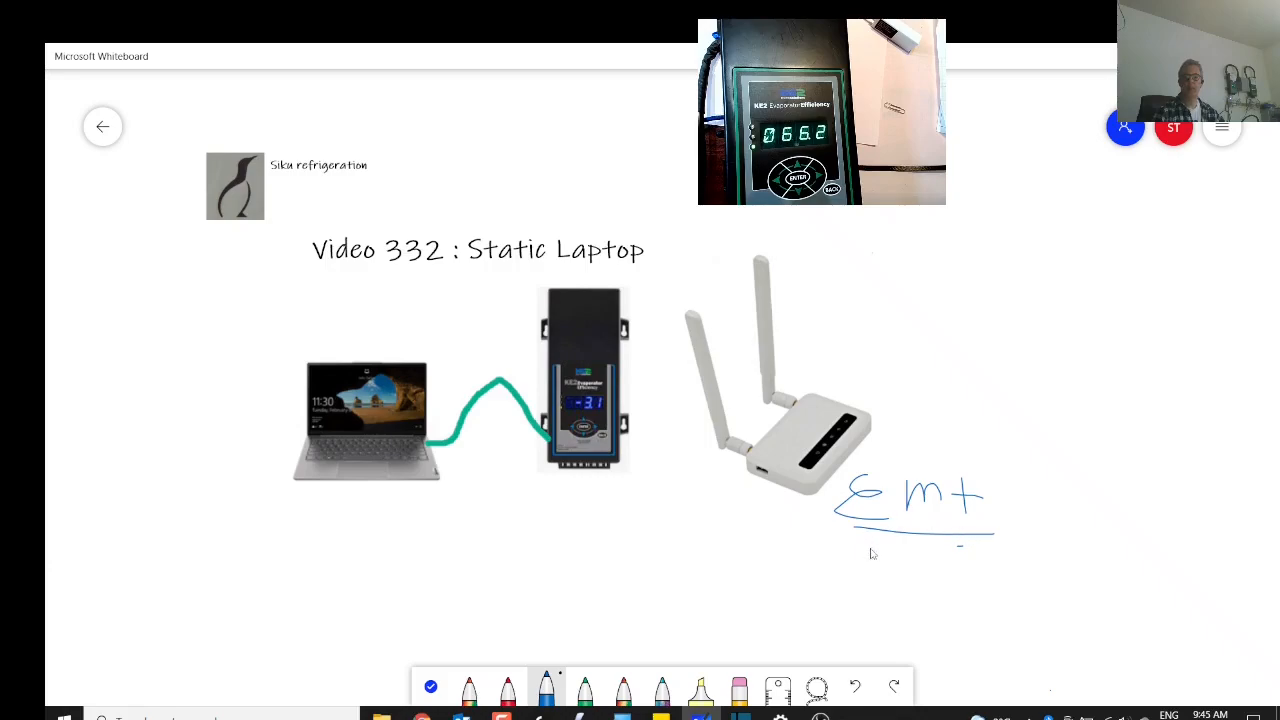
left_click_drag(766, 335, 876, 490)
left_click_drag(882, 334, 751, 506)
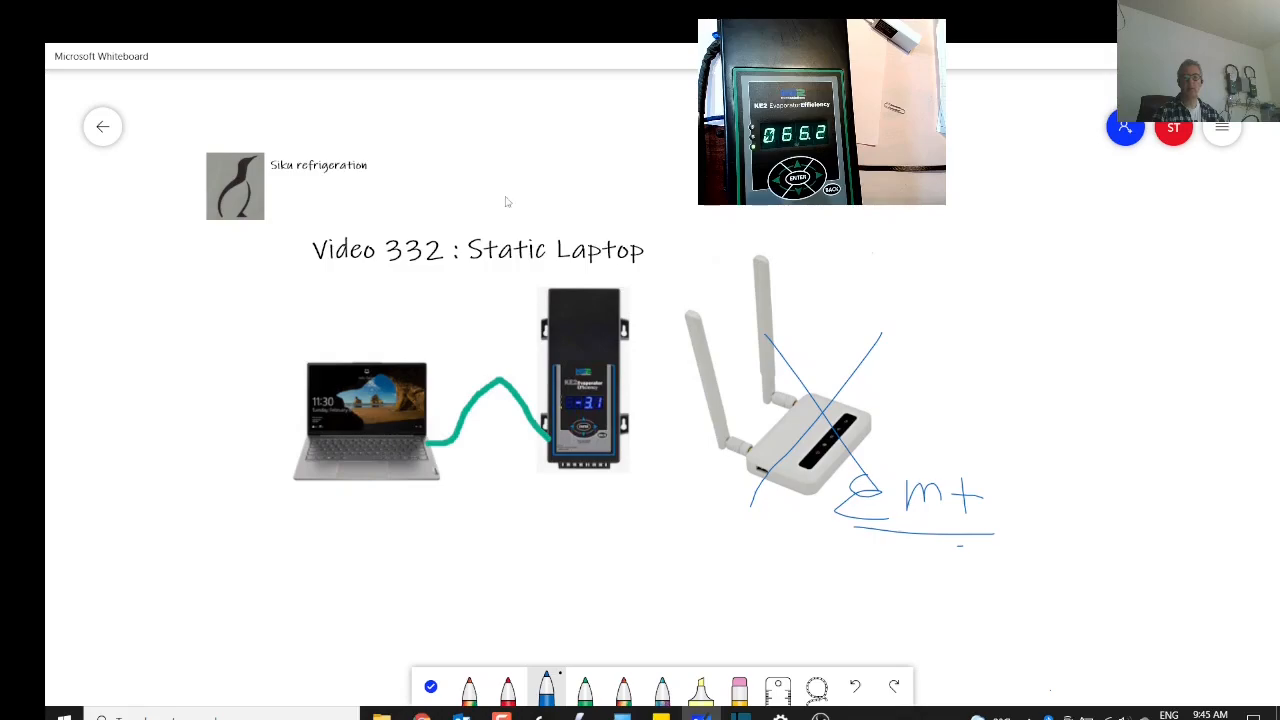
Step: Underline "Static" in the title and write underlined "IP" labels above the laptop and below the controller
left_click_drag(482, 263, 545, 263)
mouse_move(369, 329)
left_mouse_down()
mouse_move(369, 347)
mouse_move(381, 335)
mouse_move(371, 341)
mouse_move(383, 349)
left_mouse_up()
mouse_move(572, 478)
left_mouse_down()
mouse_move(572, 500)
mouse_move(603, 483)
mouse_move(591, 492)
mouse_move(606, 513)
left_mouse_up()
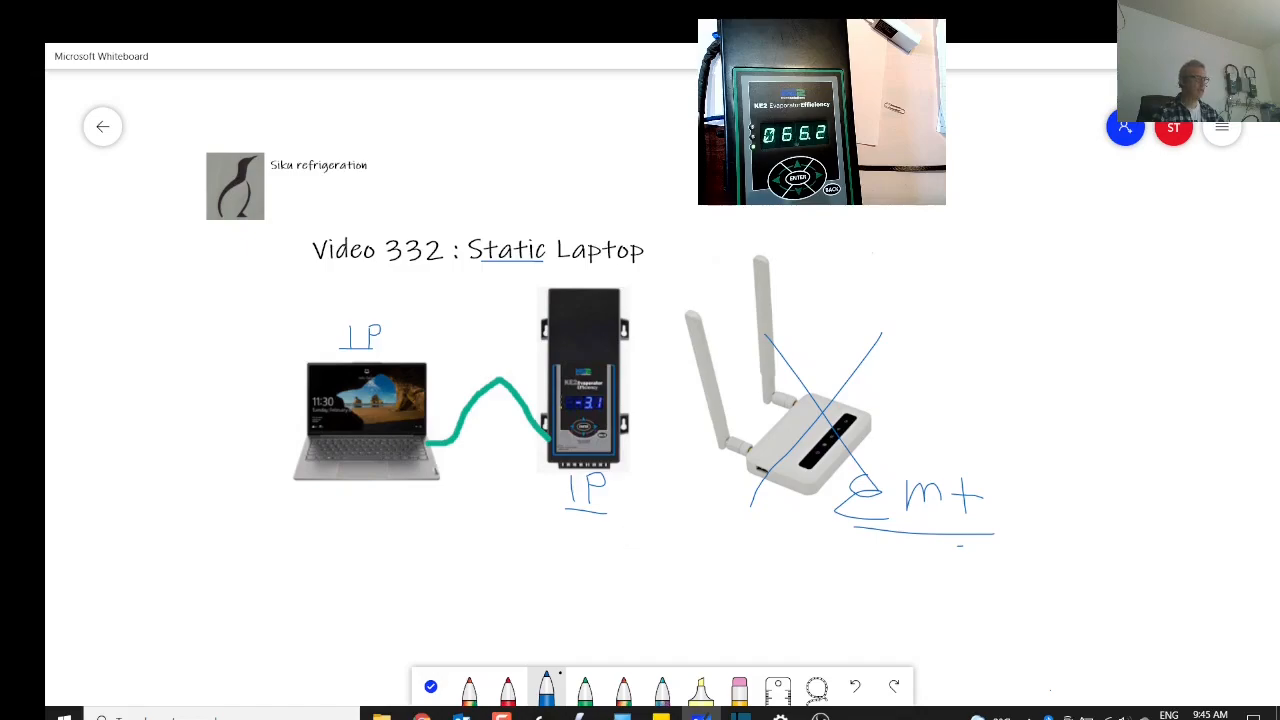
Step: Switch to Chrome, close the KE2 Evaporator Efficiency and Literature pages, and open the ke2therm.com home page
left_click(422, 716)
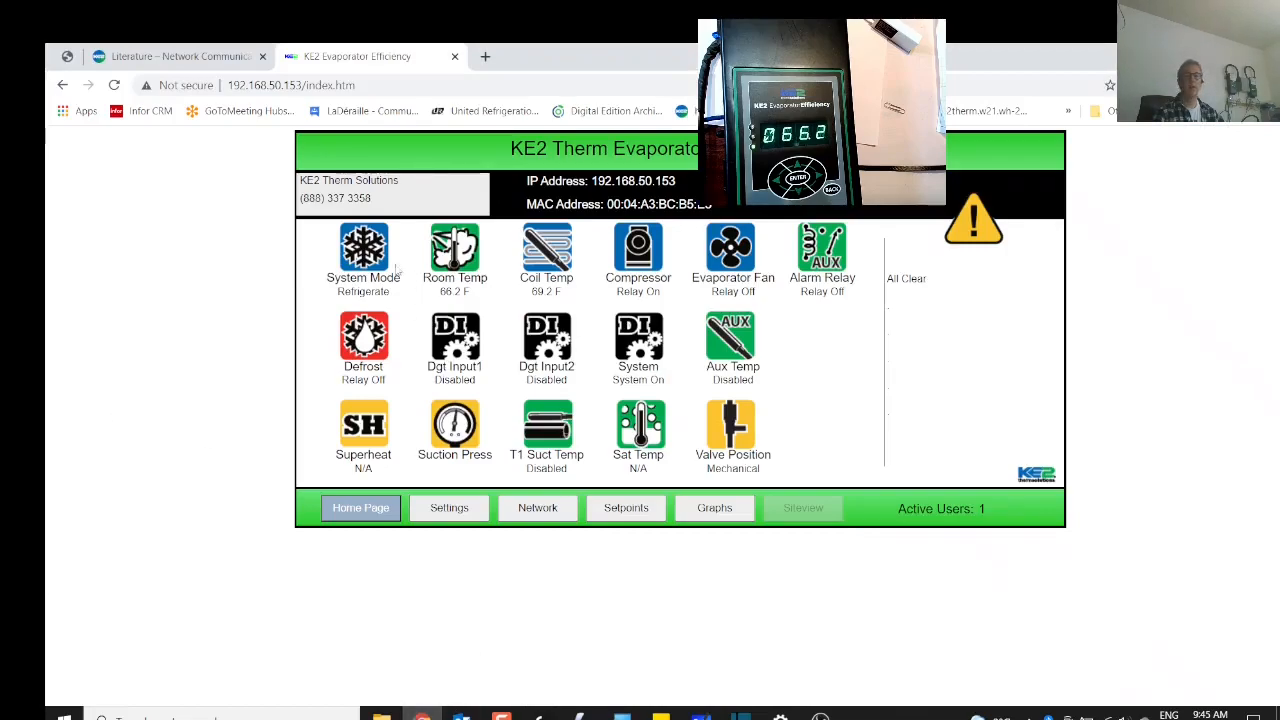
left_click(455, 57)
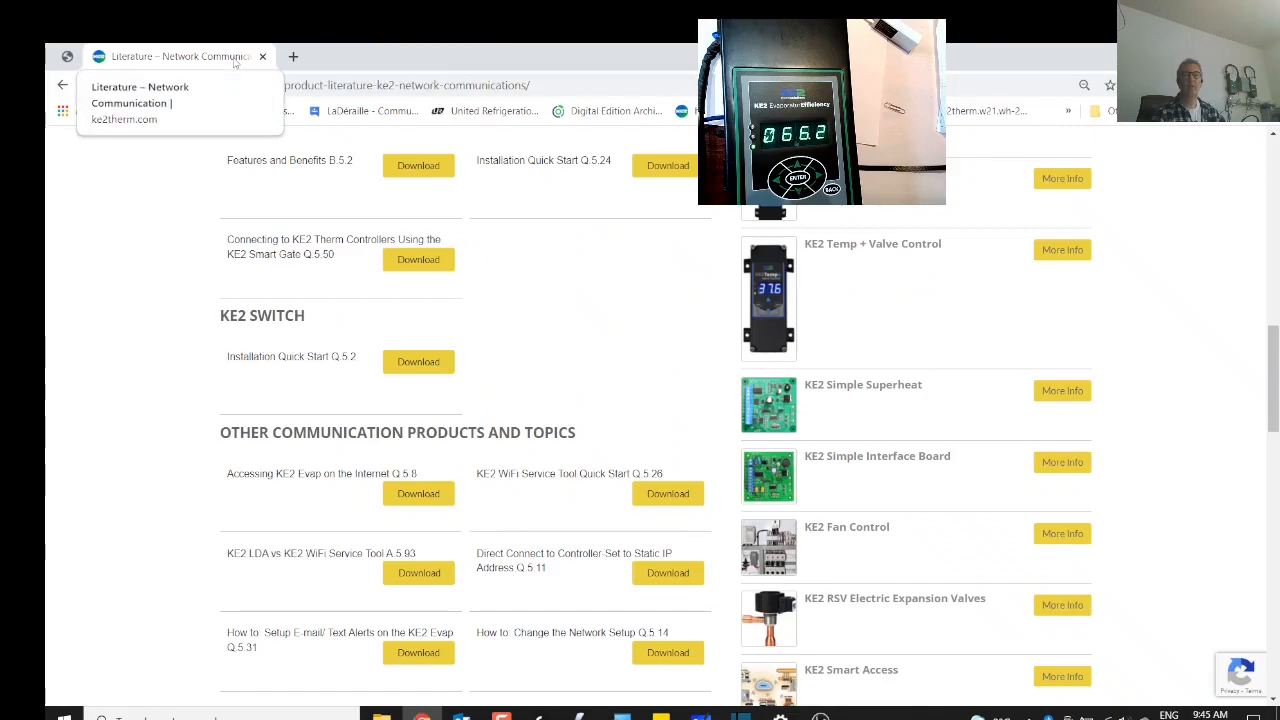
left_click(263, 56)
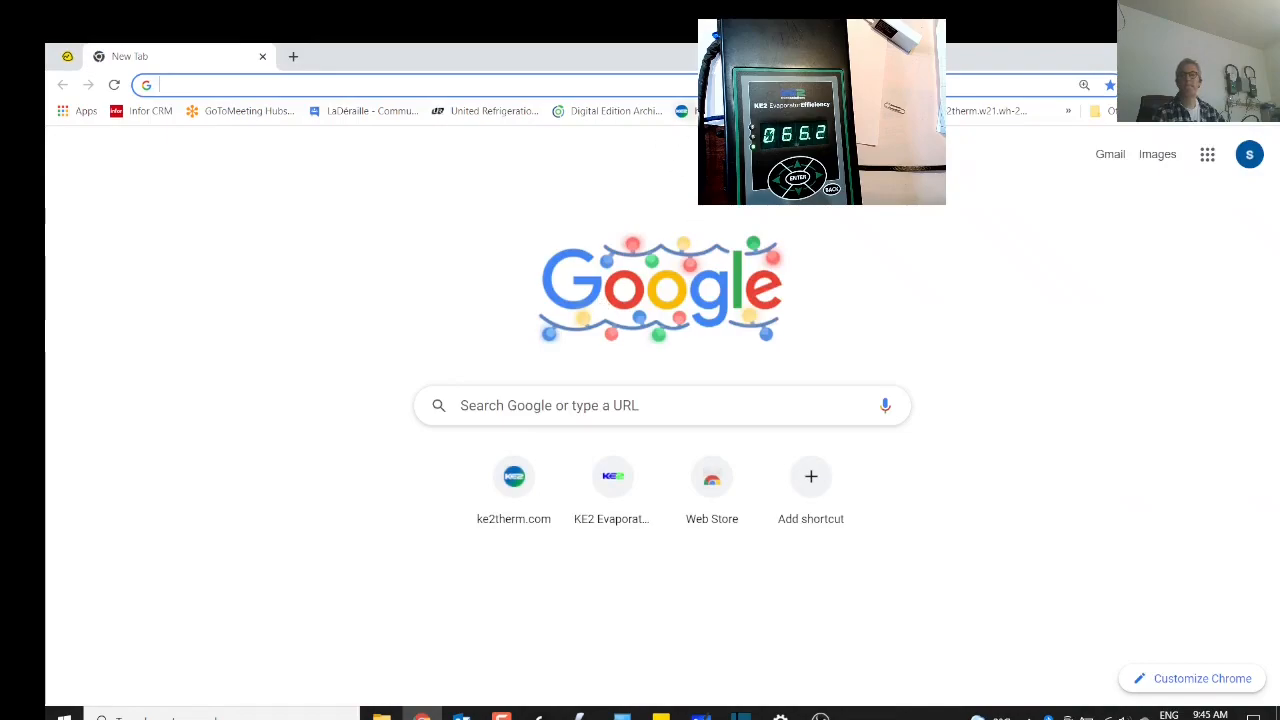
left_click(689, 111)
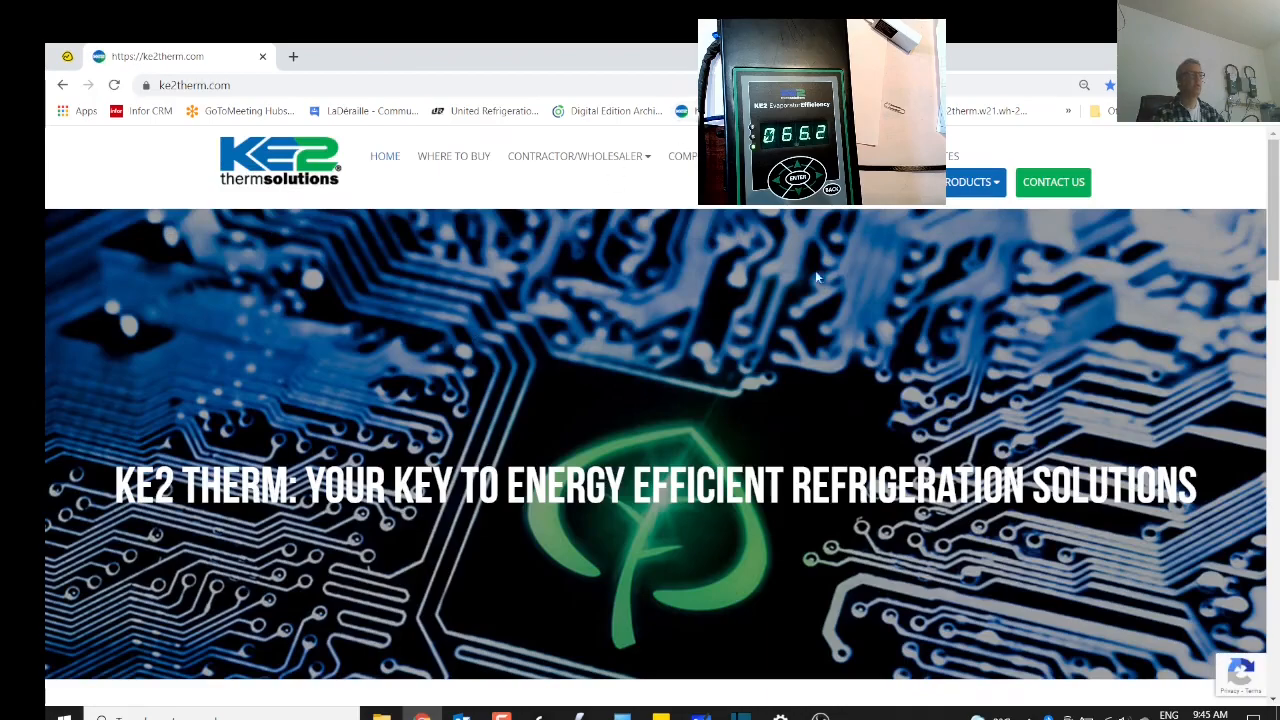
Step: Open the Literature – Network Communication page from the site's product section
left_click(990, 190)
scroll(1020, 265, "down", 5)
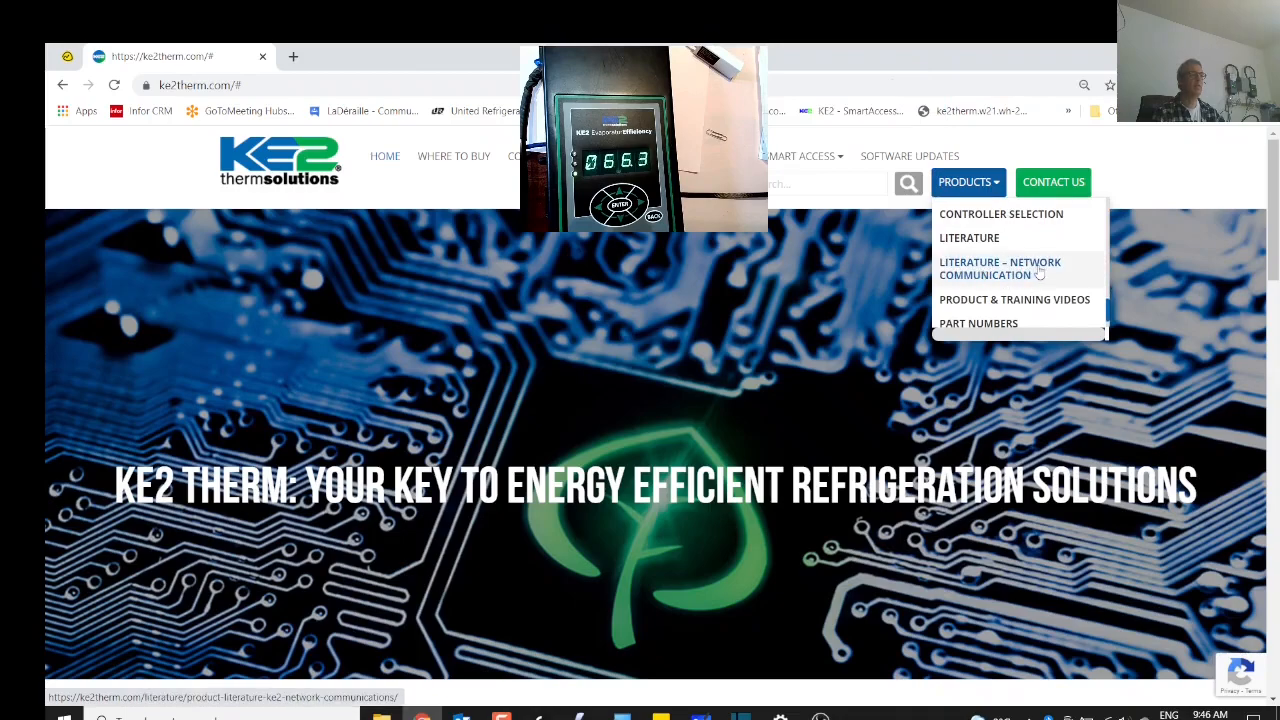
left_click(1001, 273)
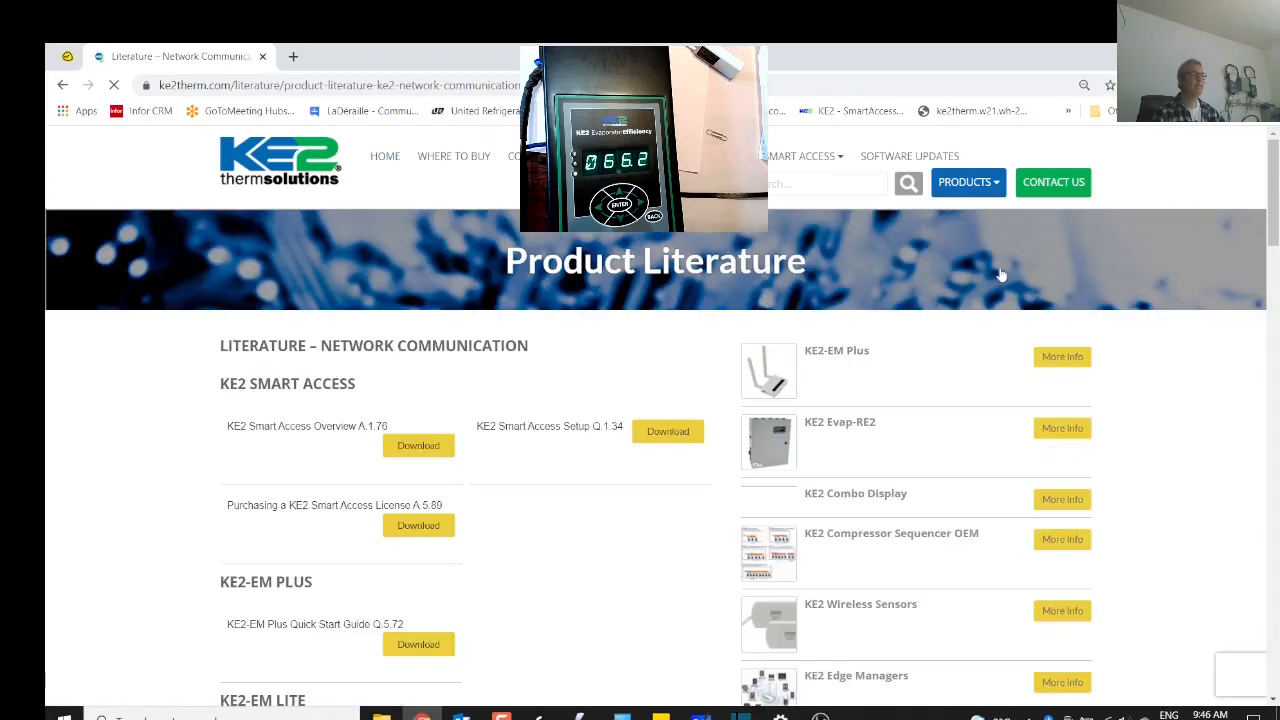
Step: Open the "Direct Connect to Controller-Set to Static IP Address Q.5.11" document under Other Communication Products and Topics
key("ctrl+plus")
key("ctrl+plus")
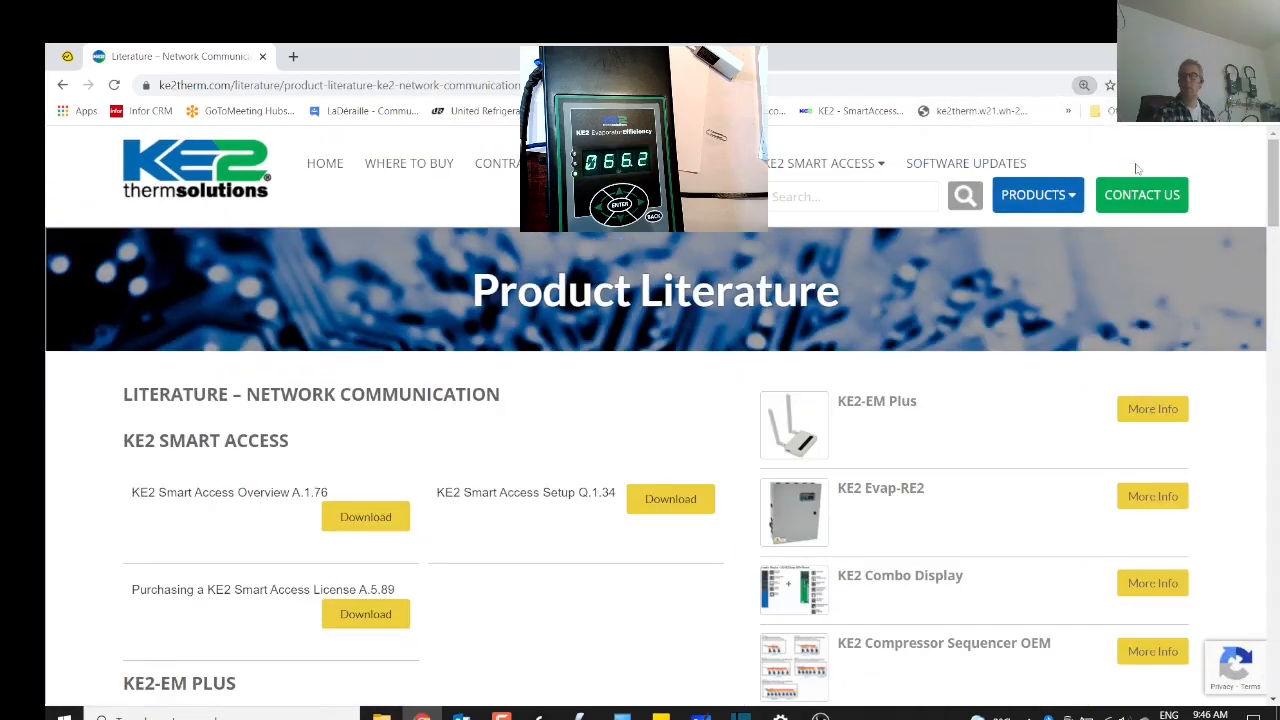
left_click_drag(1273, 191, 1274, 421)
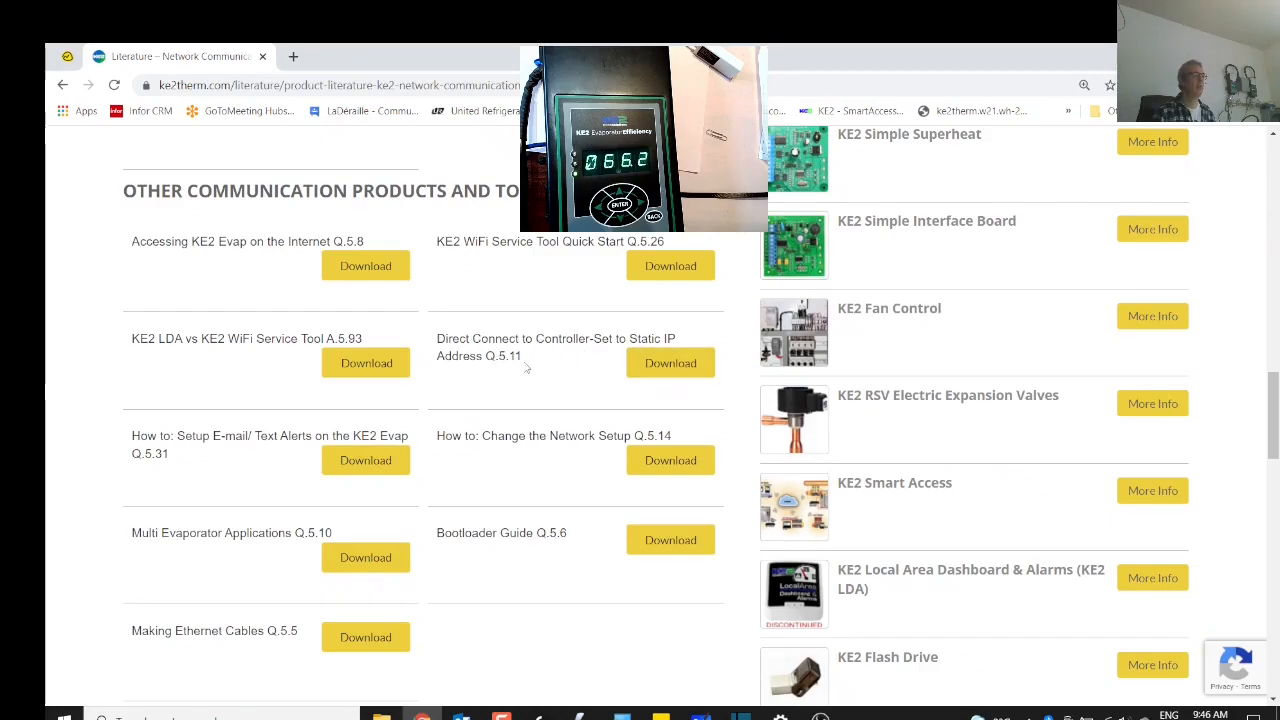
left_click(656, 362)
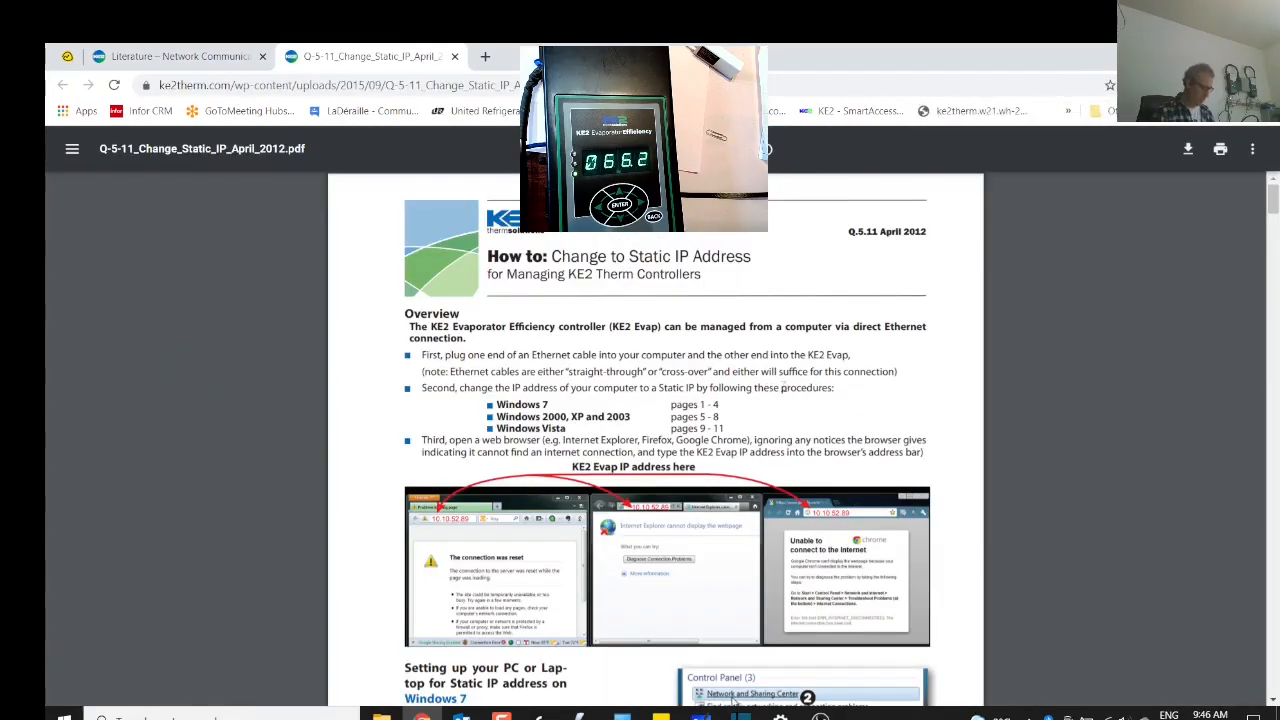
Step: Examine the static IP guide's overview and the Windows 7 steps for reaching the network adapter settings
scroll(771, 388, "up", 2)
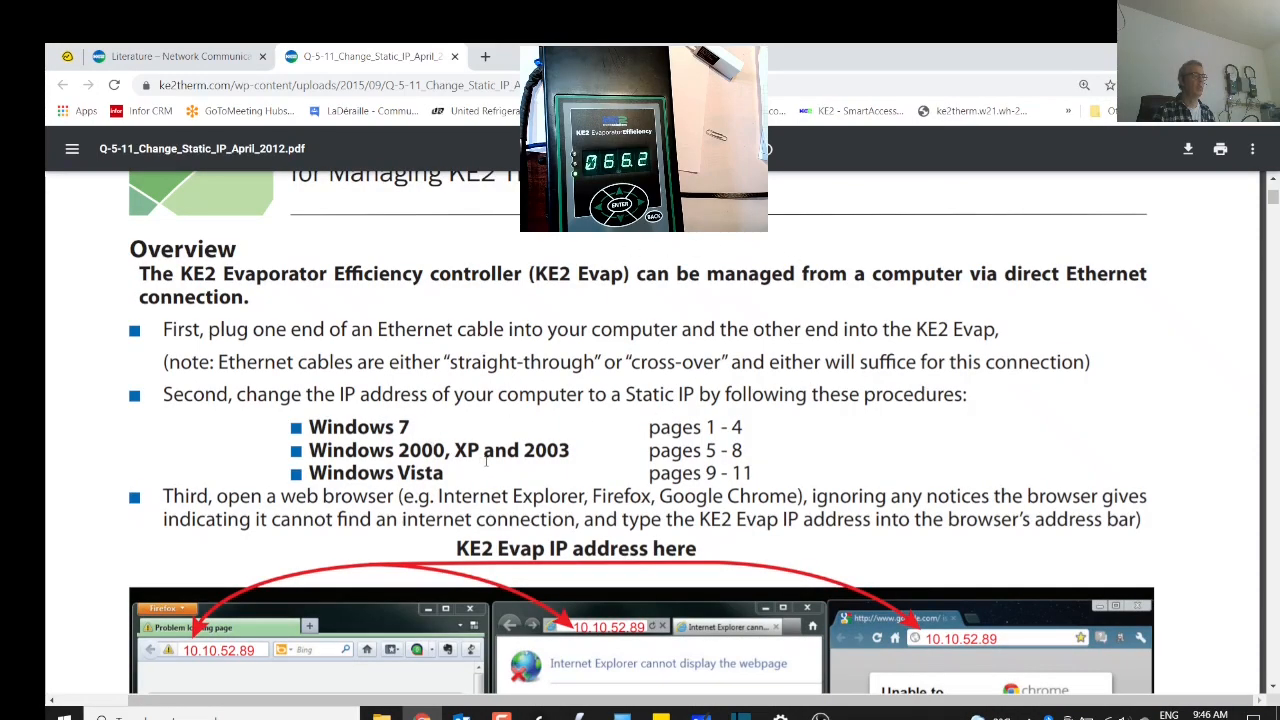
scroll(487, 460, "down", 4)
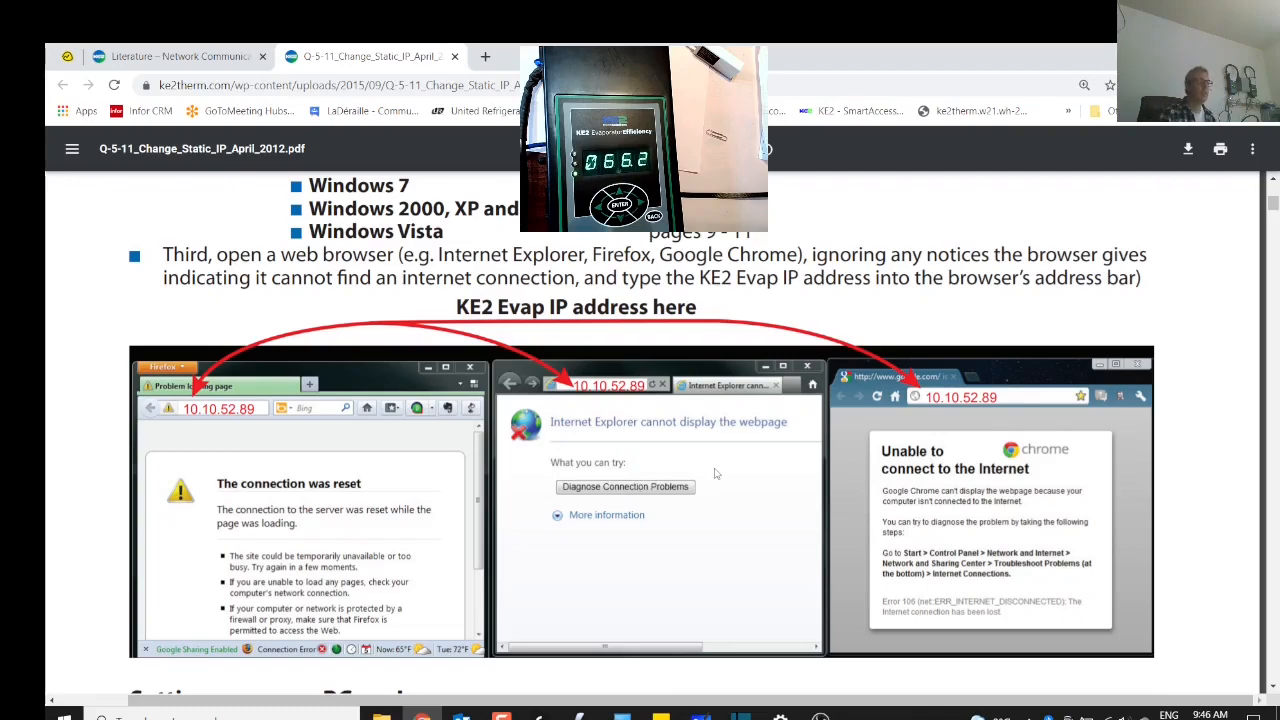
scroll(715, 474, "down", 10)
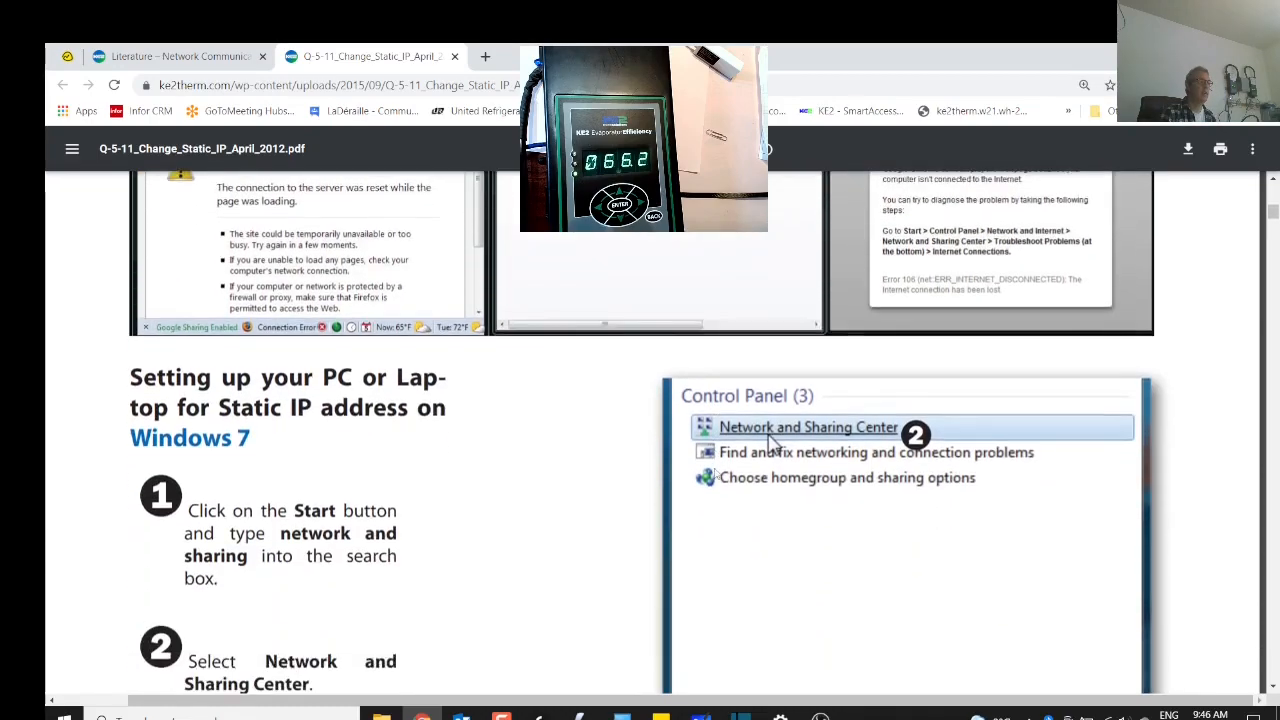
scroll(715, 474, "down", 10)
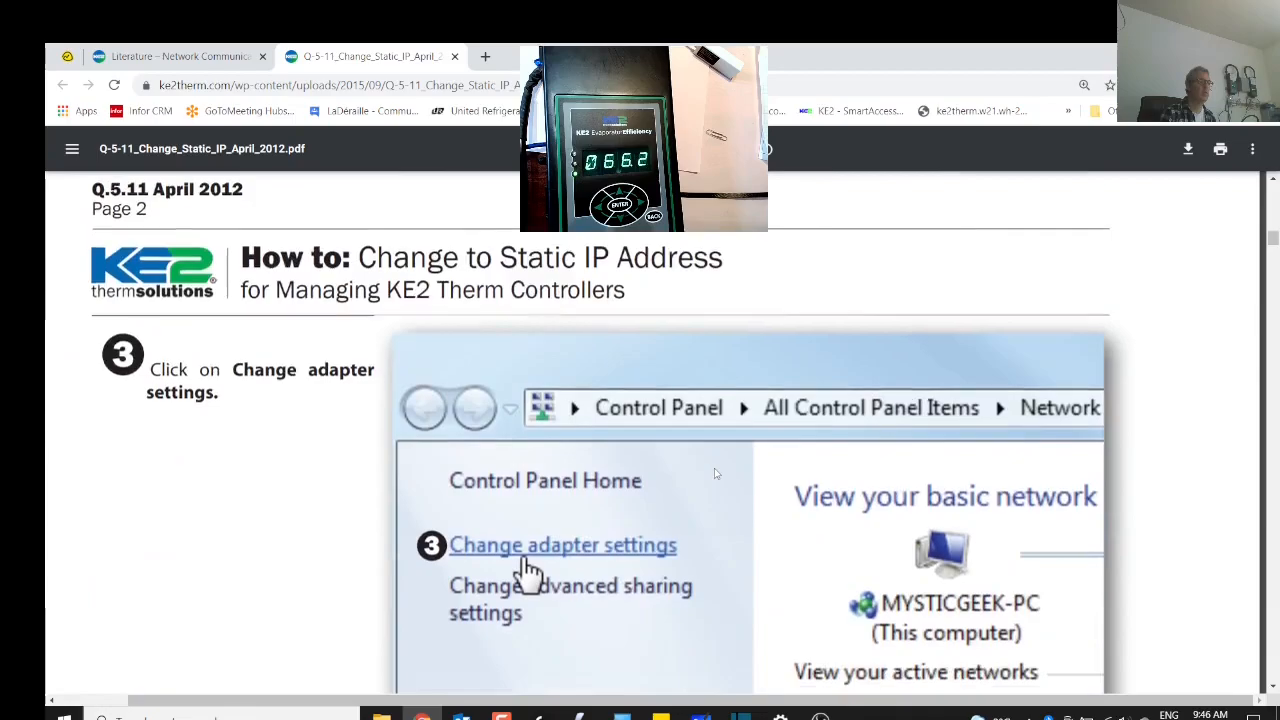
scroll(715, 474, "down", 2)
scroll(715, 474, "up", 10)
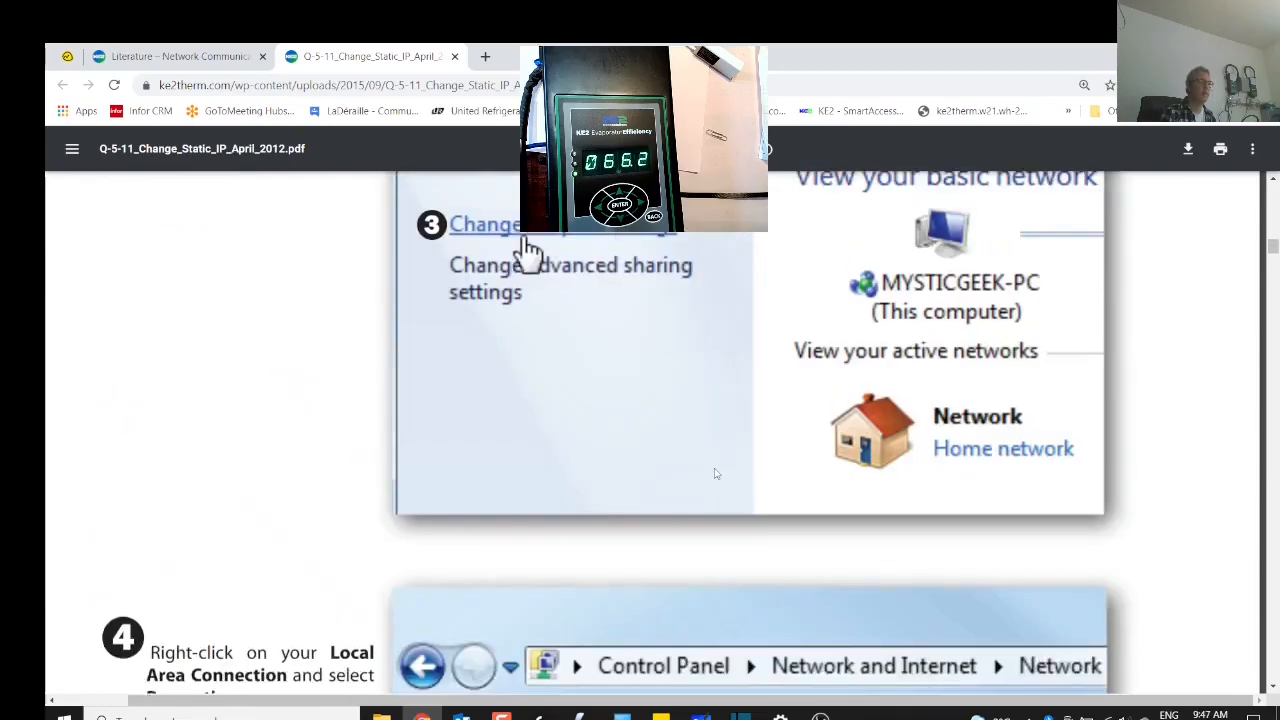
scroll(715, 474, "up", 5)
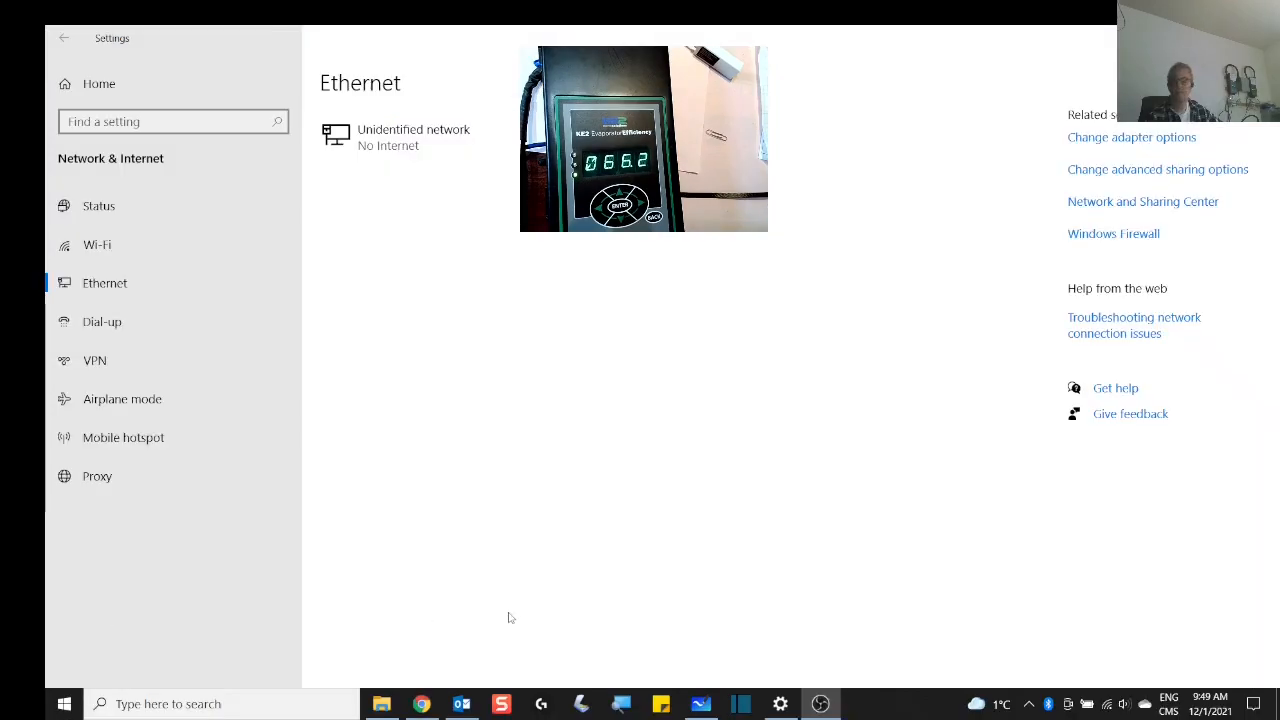
Step: Check the available network connections, then open the Ethernet page of the Network & Internet settings
mouse_move(1108, 709)
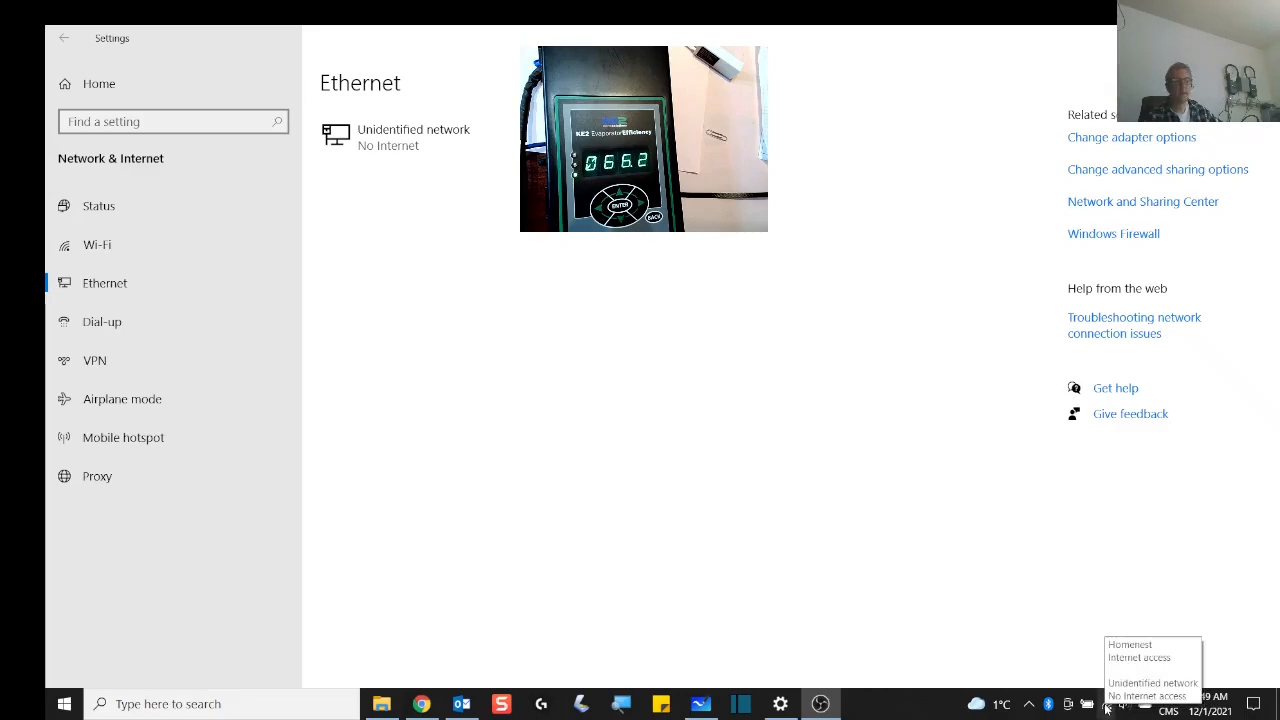
left_click(1107, 708)
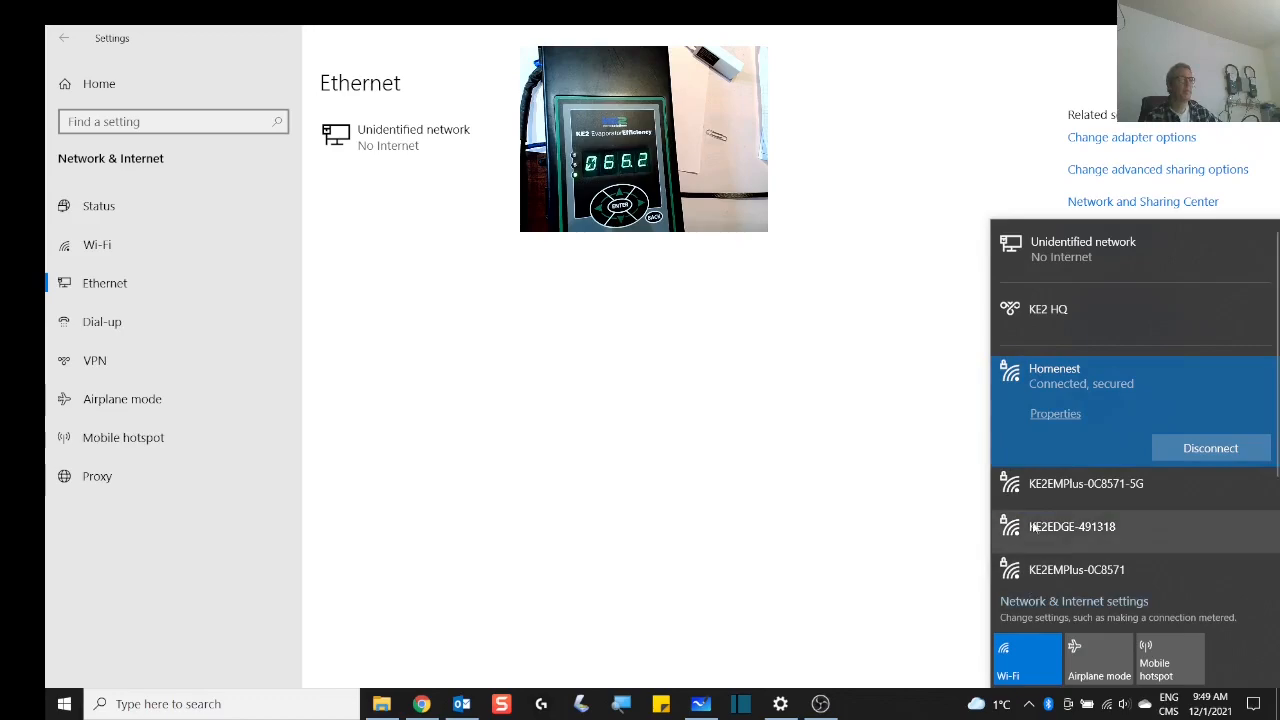
left_click(1092, 610)
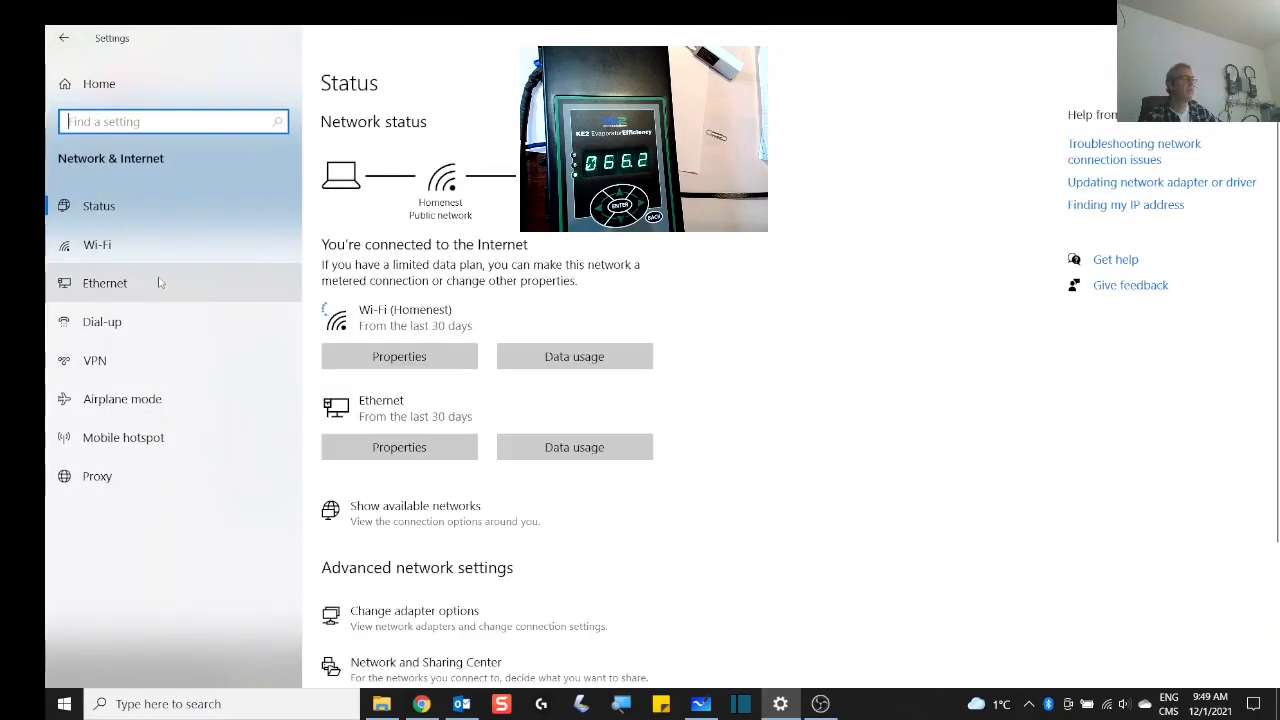
left_click(83, 288)
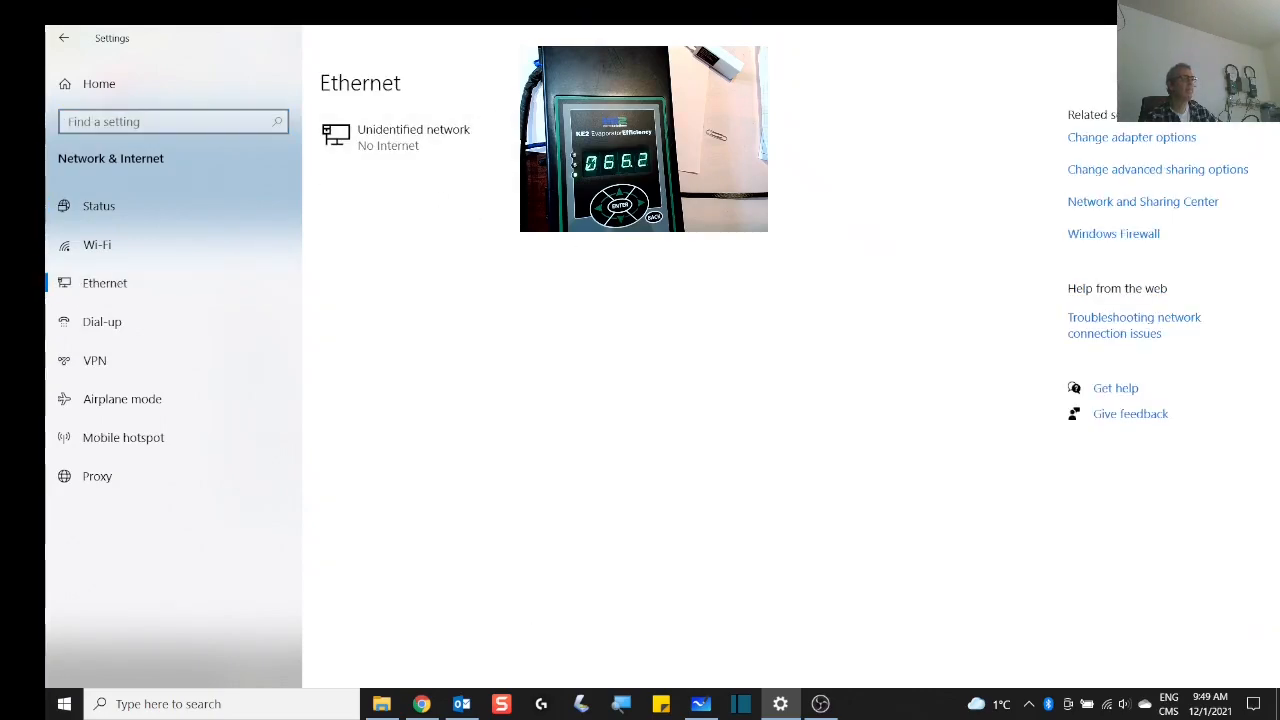
left_click_drag(644, 139, 470, 539)
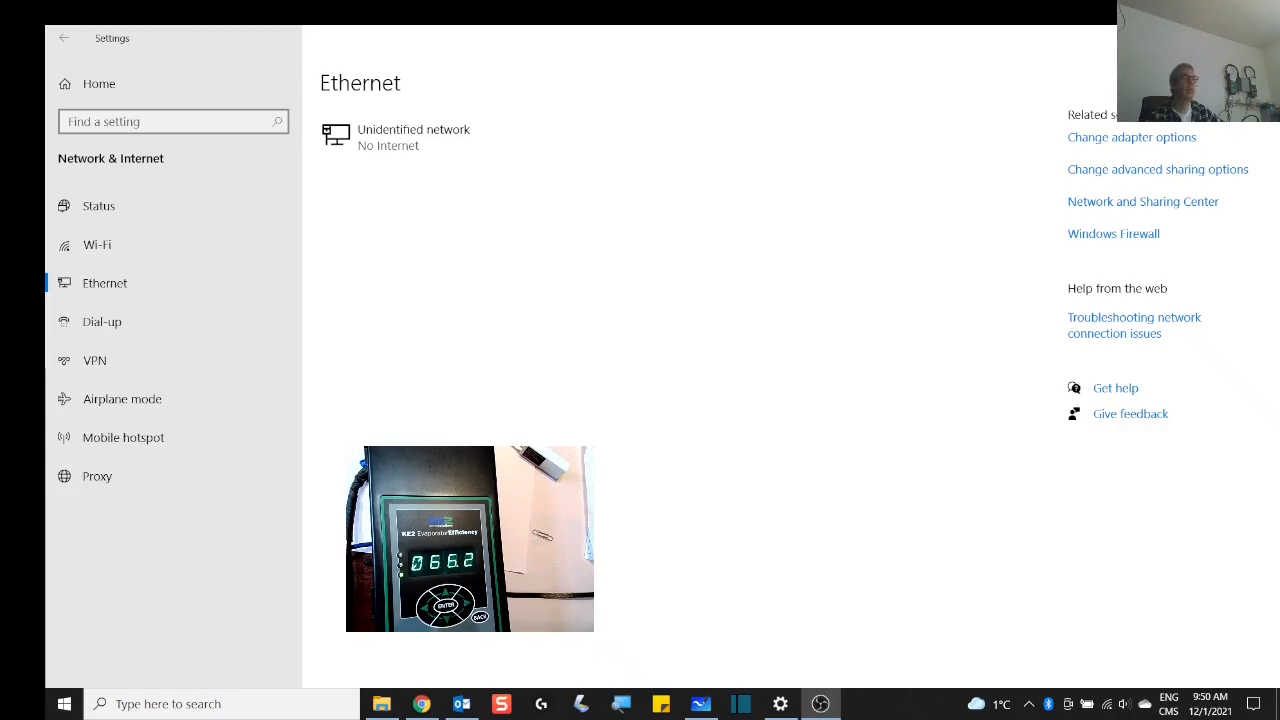
Step: Open the Internet Protocol Version 4 (TCP/IPv4) properties of the Ethernet adapter through the adapter options
left_click(1125, 140)
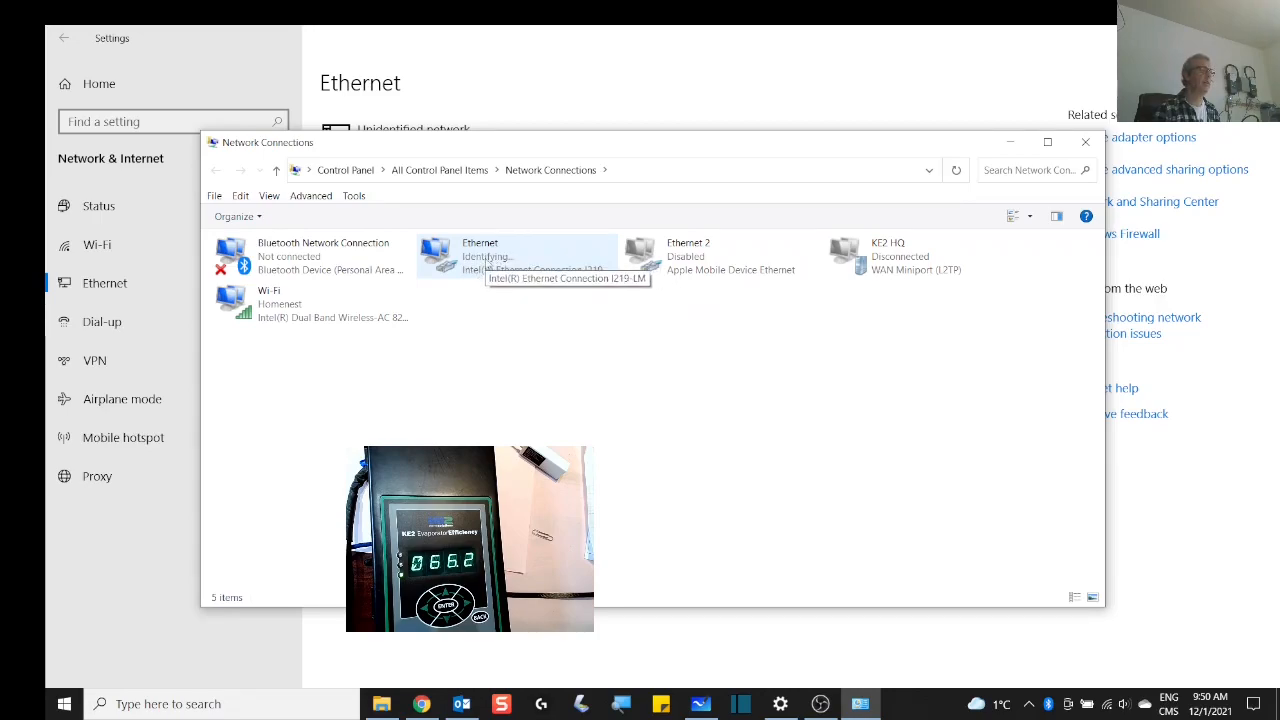
right_click(487, 258)
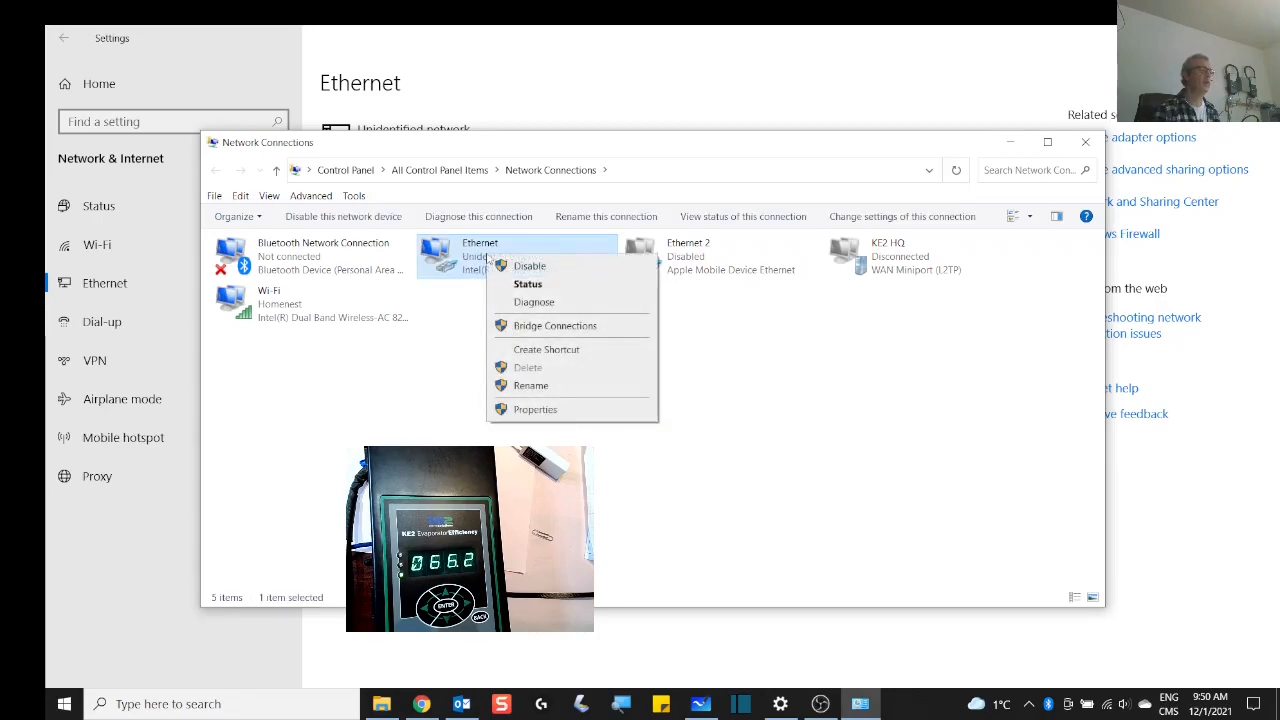
left_click(540, 410)
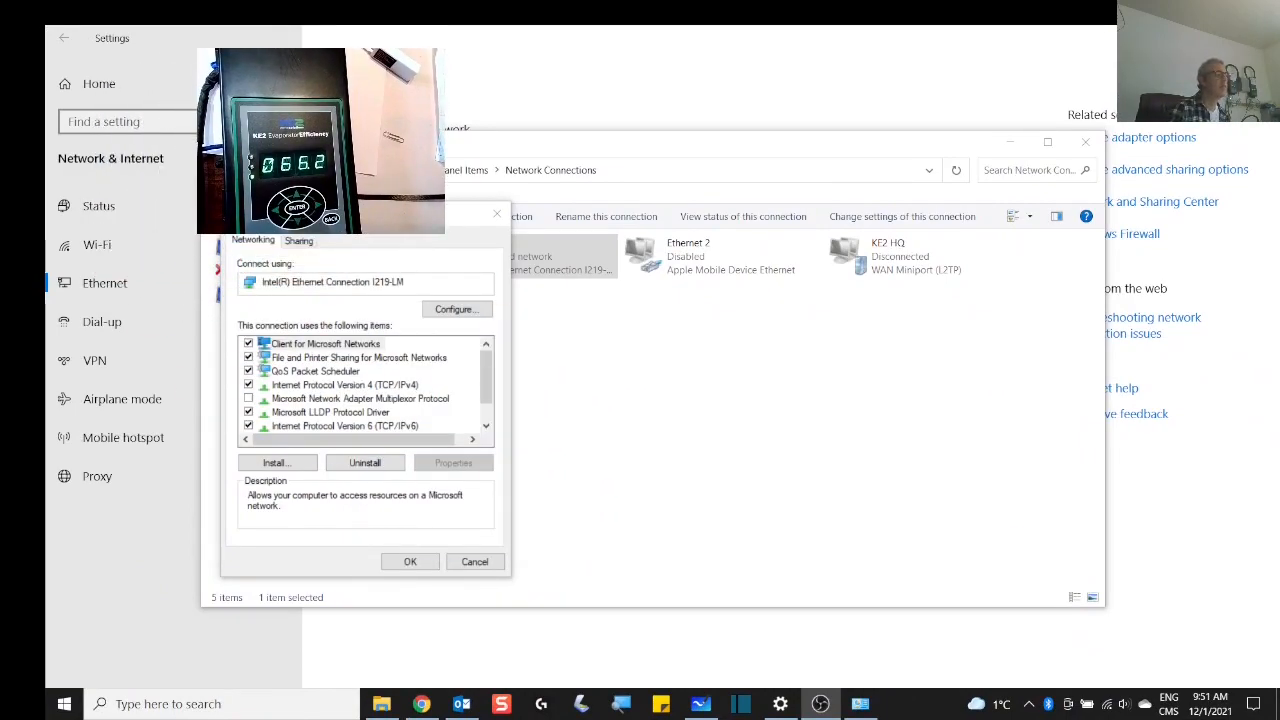
left_click(400, 388)
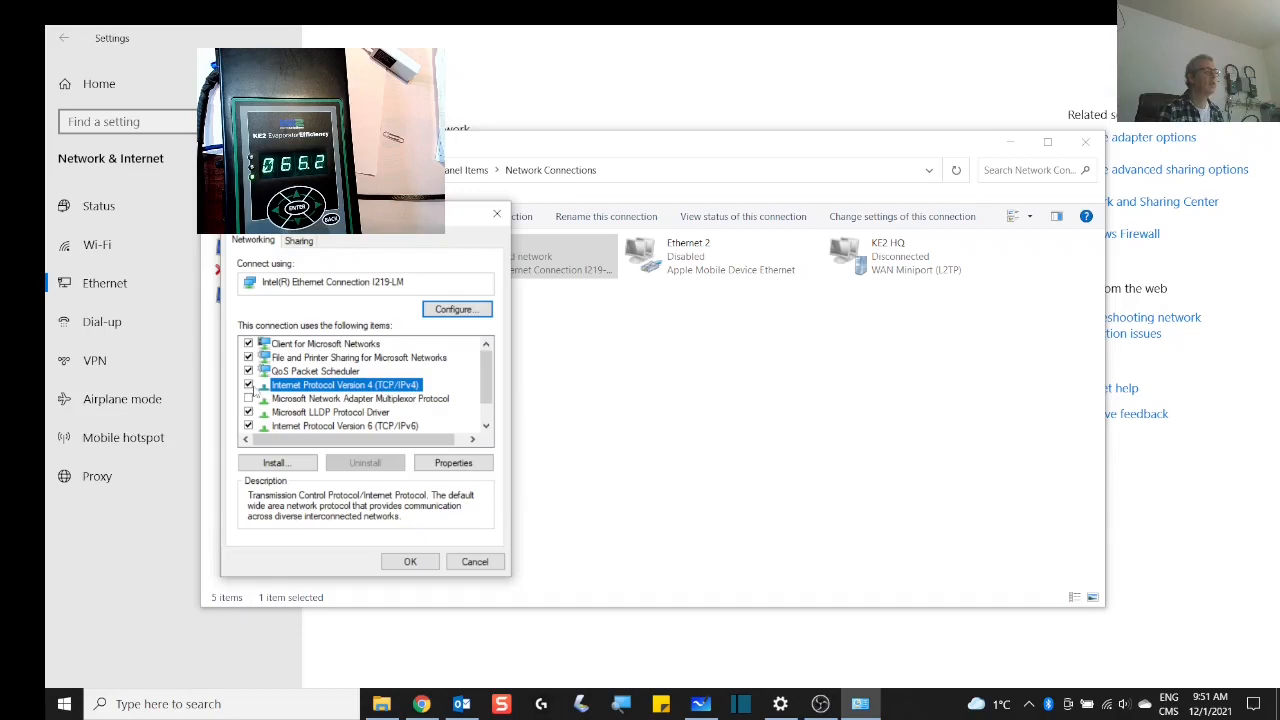
left_click(445, 469)
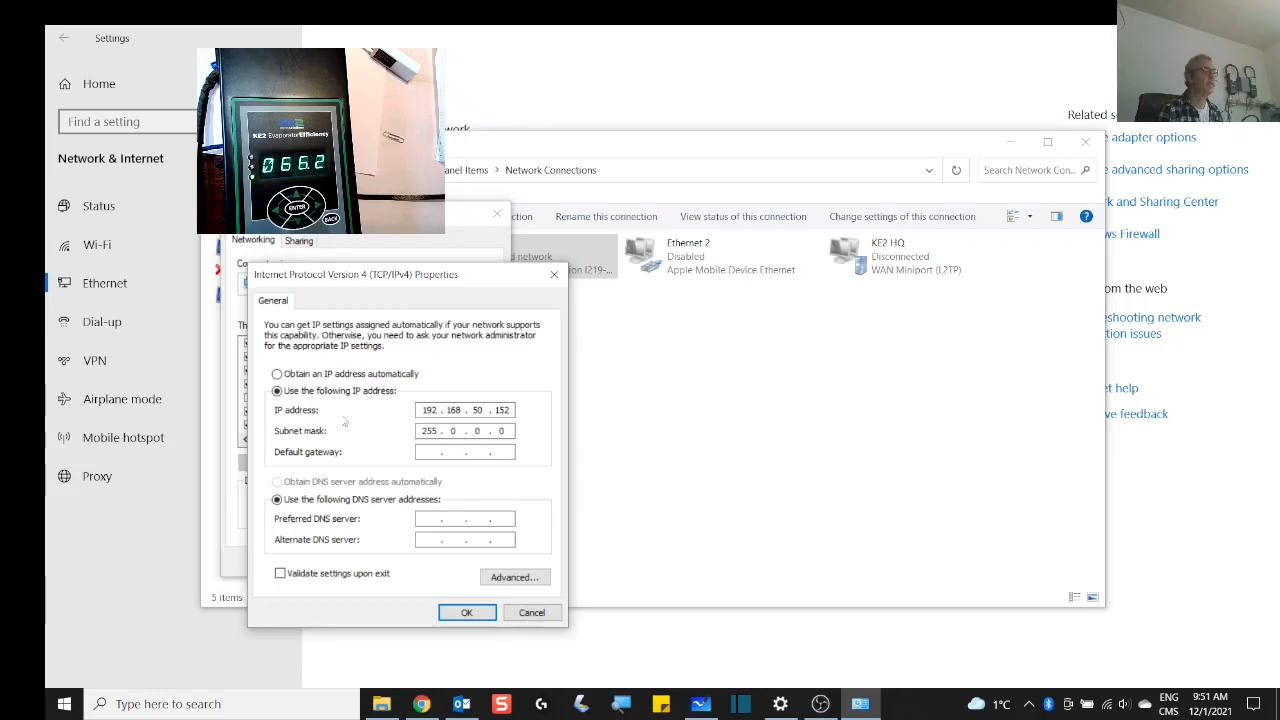
Step: Clear the Ethernet adapter's existing IPv4 address and assign the static IP address 192.168.50.152
left_click(277, 375)
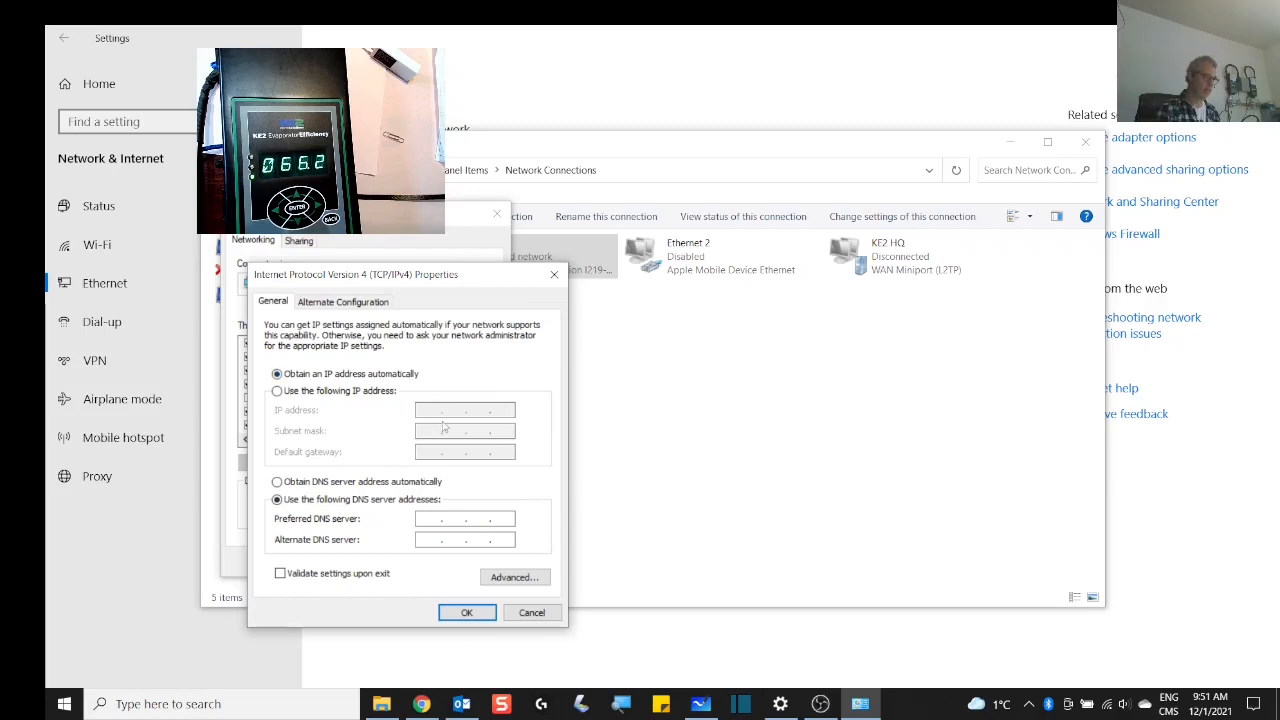
left_click(277, 391)
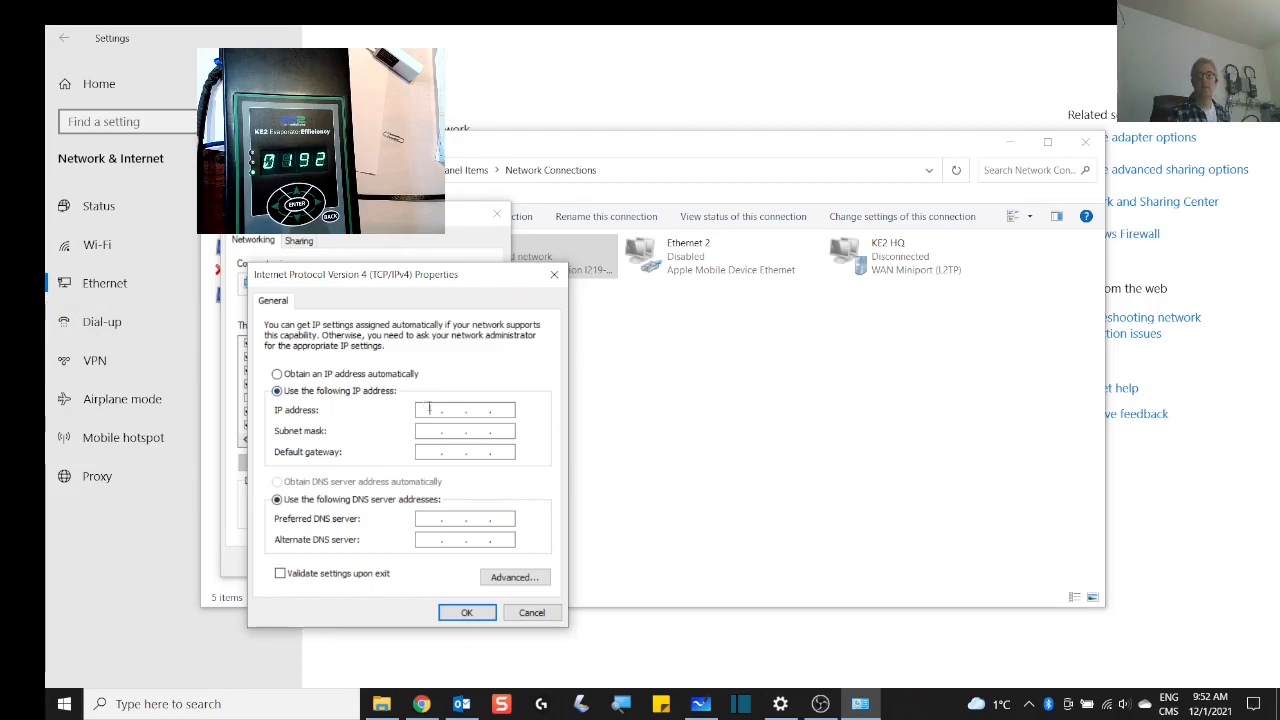
type("1")
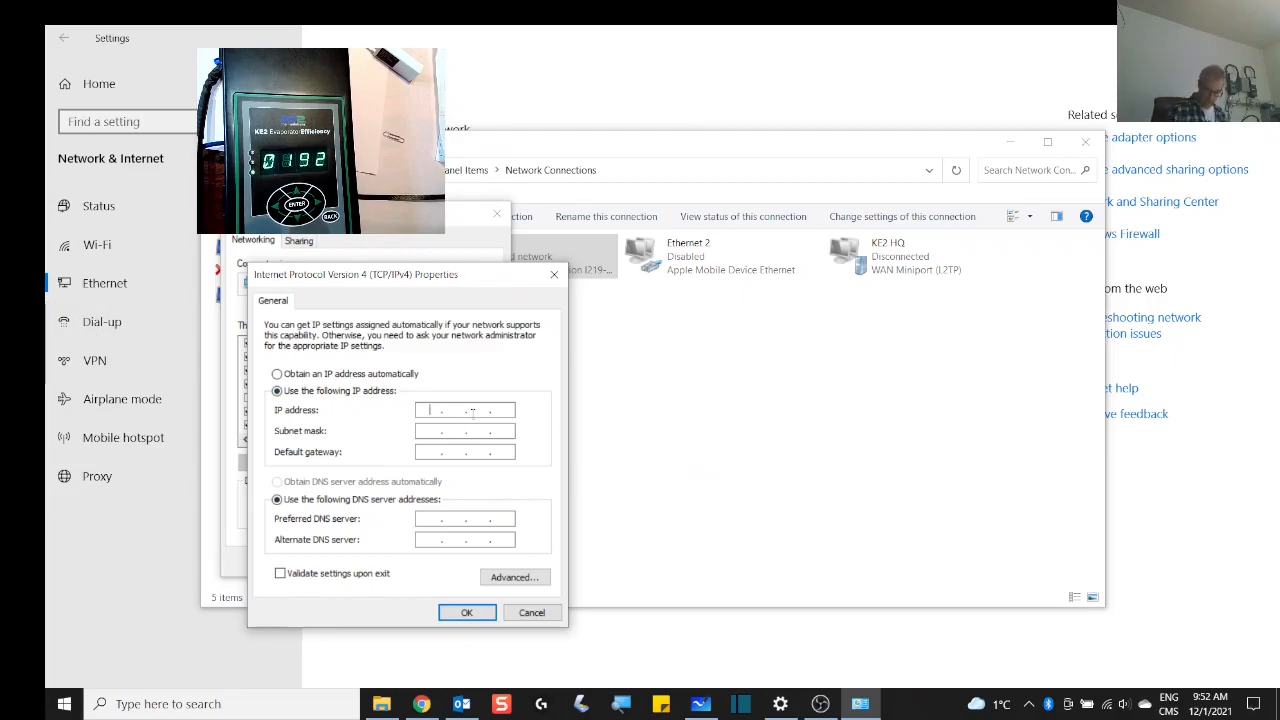
type("92 .  .  .")
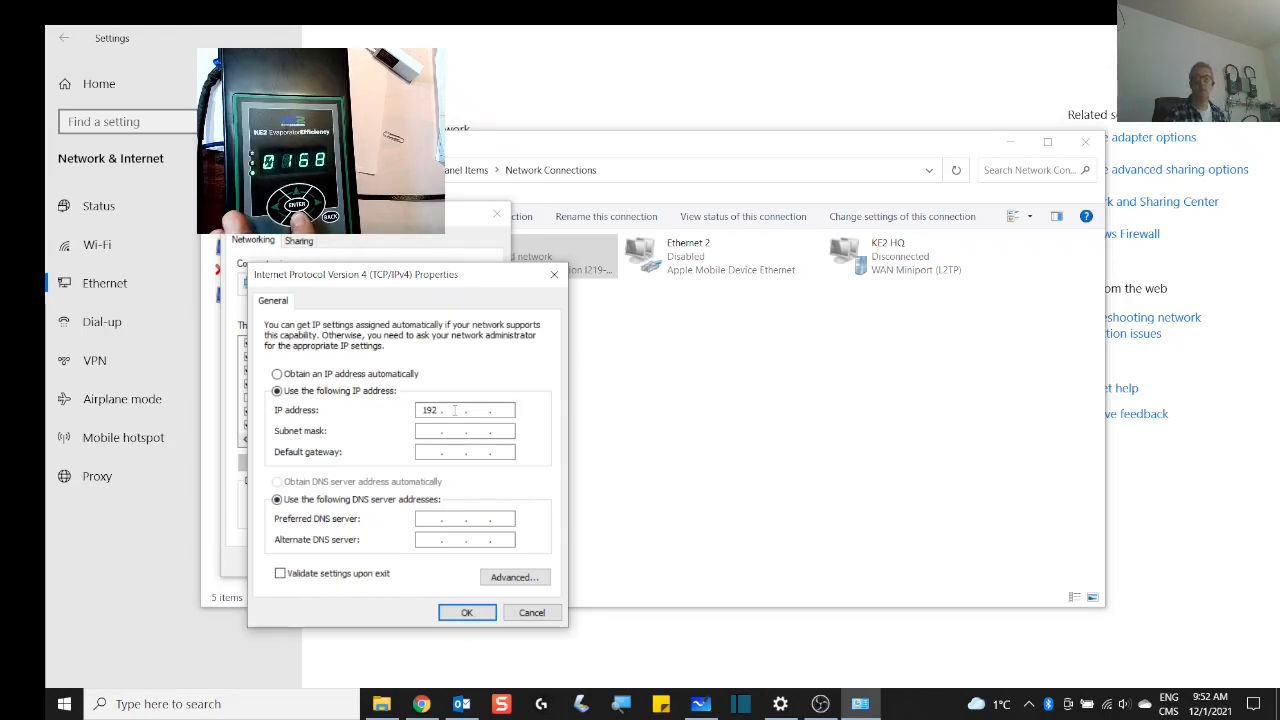
type("168 . ")
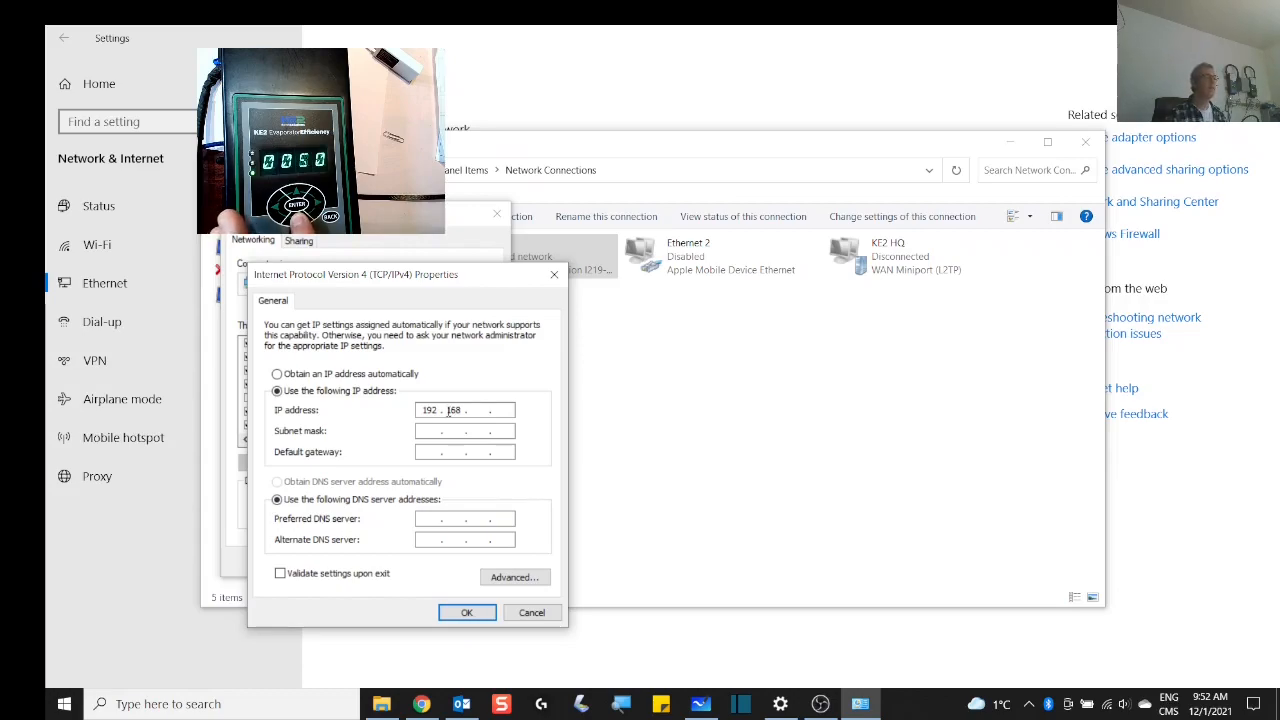
type("50")
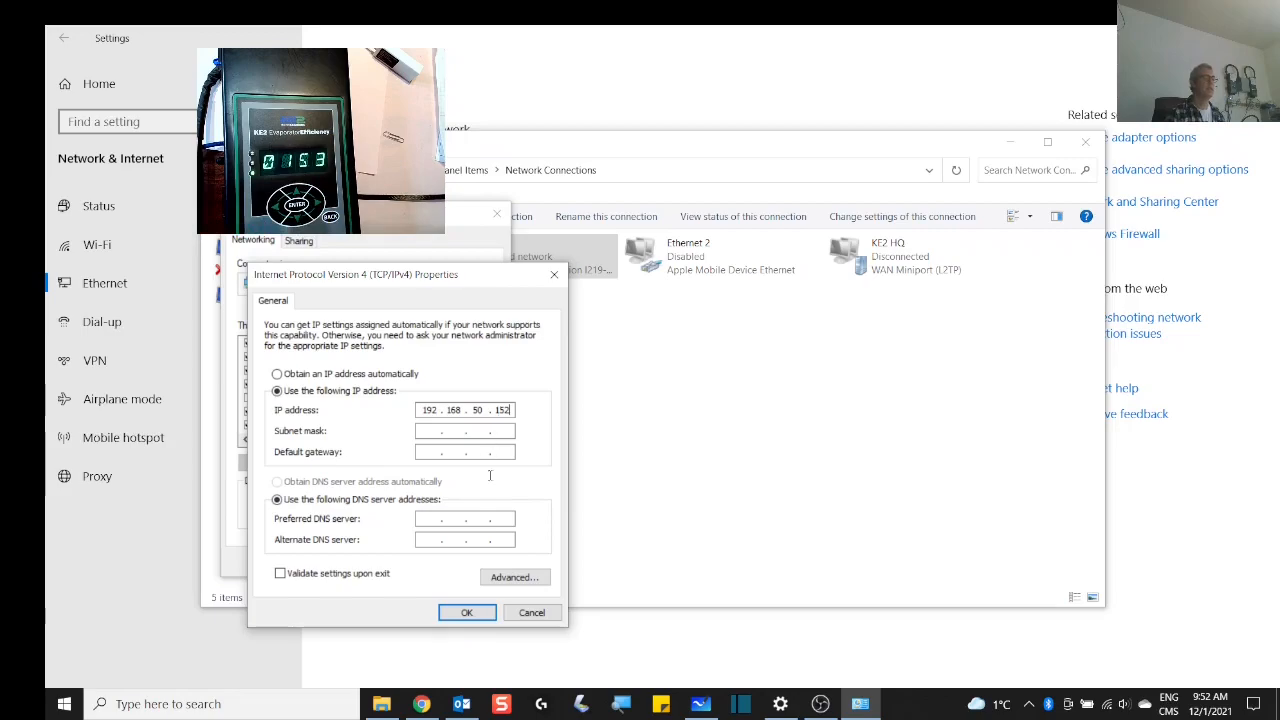
Step: Enable validation of the settings upon exit and try to apply the IPv4 settings without a subnet mask
left_click(281, 574)
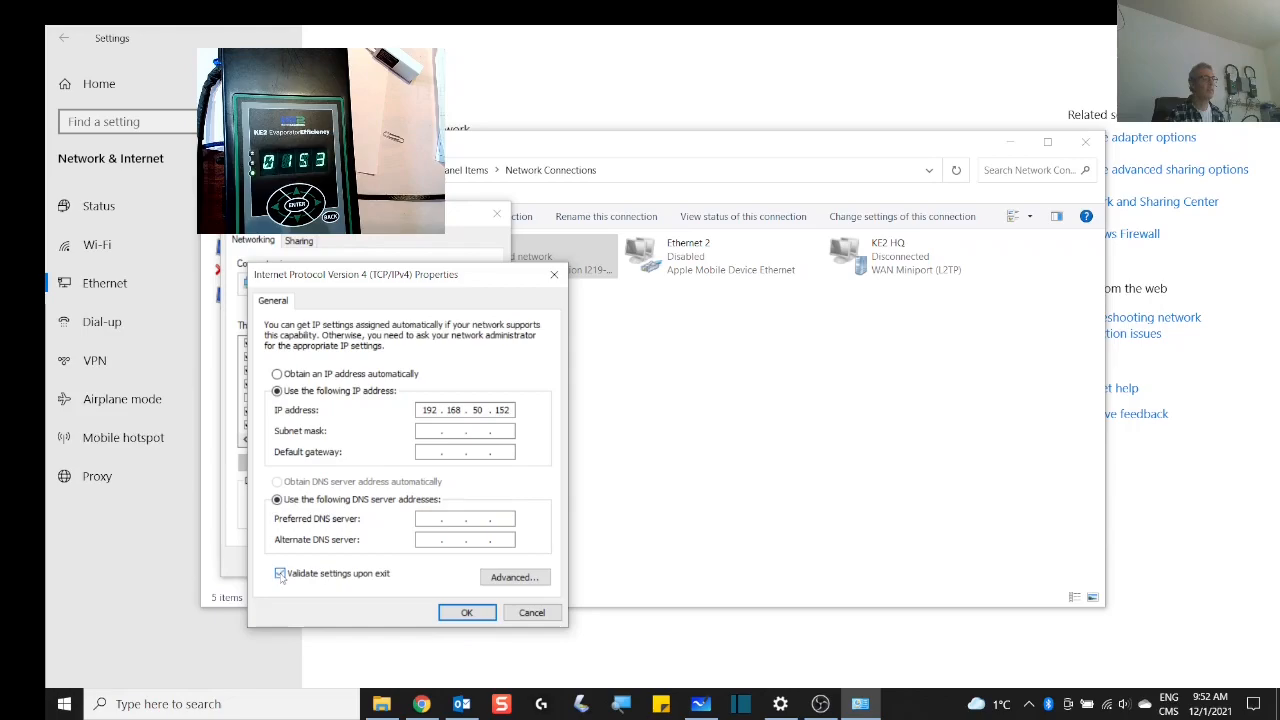
left_click(473, 615)
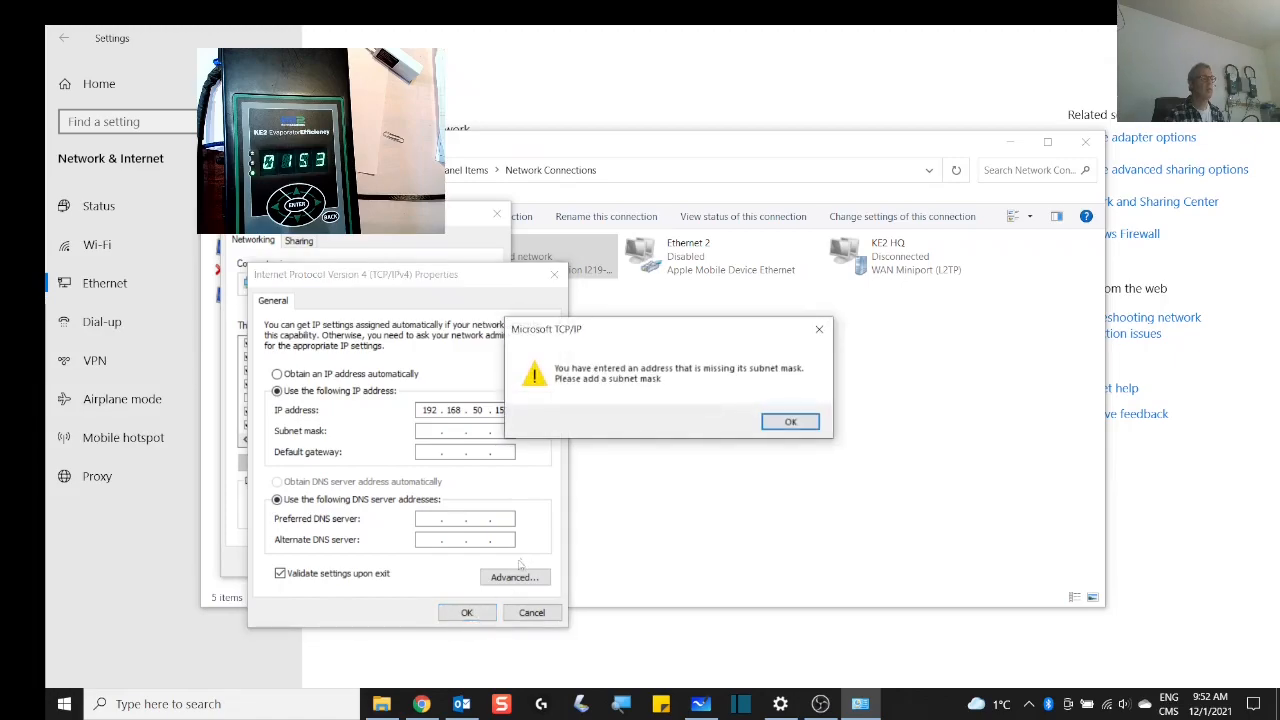
left_click(790, 423)
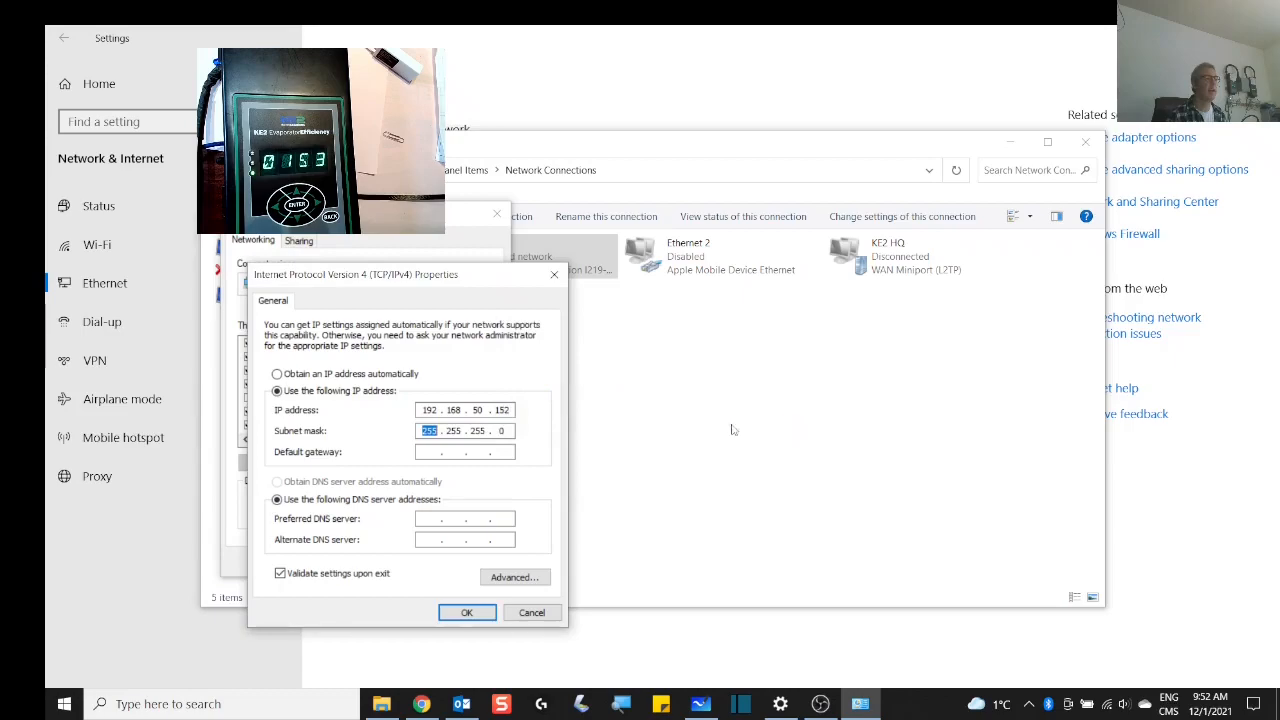
Step: Set the subnet mask to 255.0.0.0, apply the Ethernet adapter settings and dismiss the network diagnostics
left_click(450, 431)
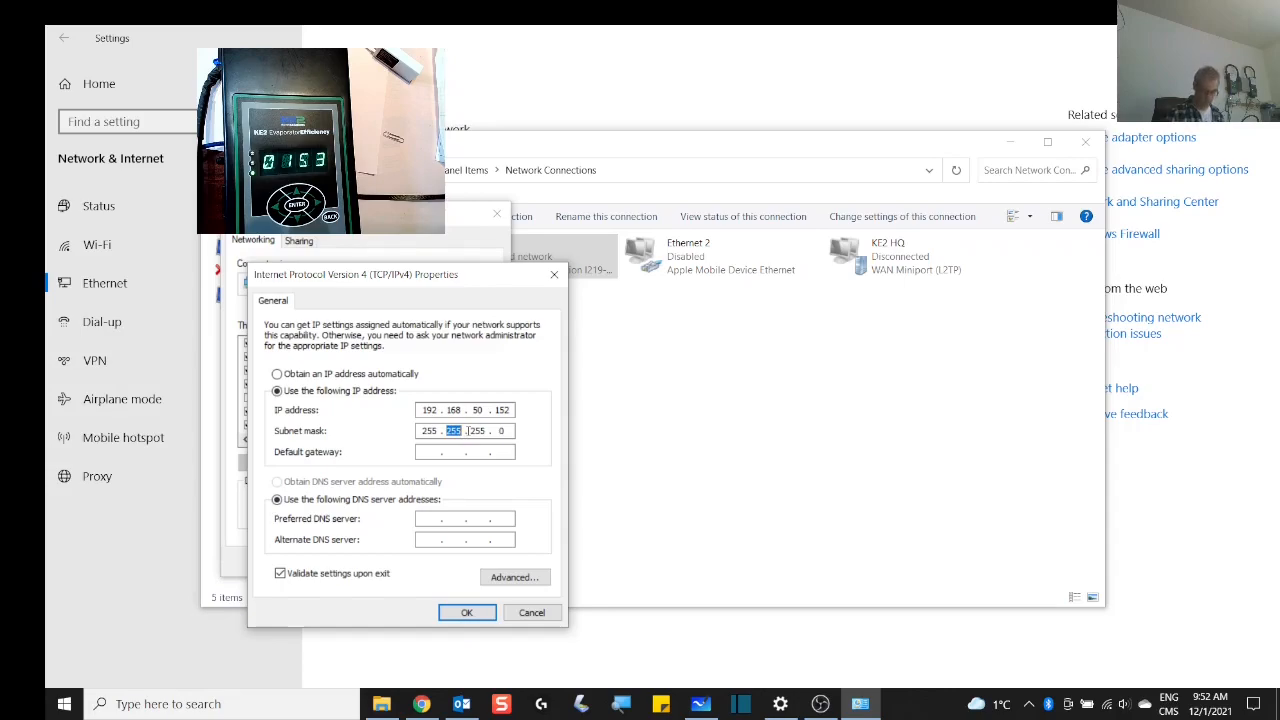
type("0")
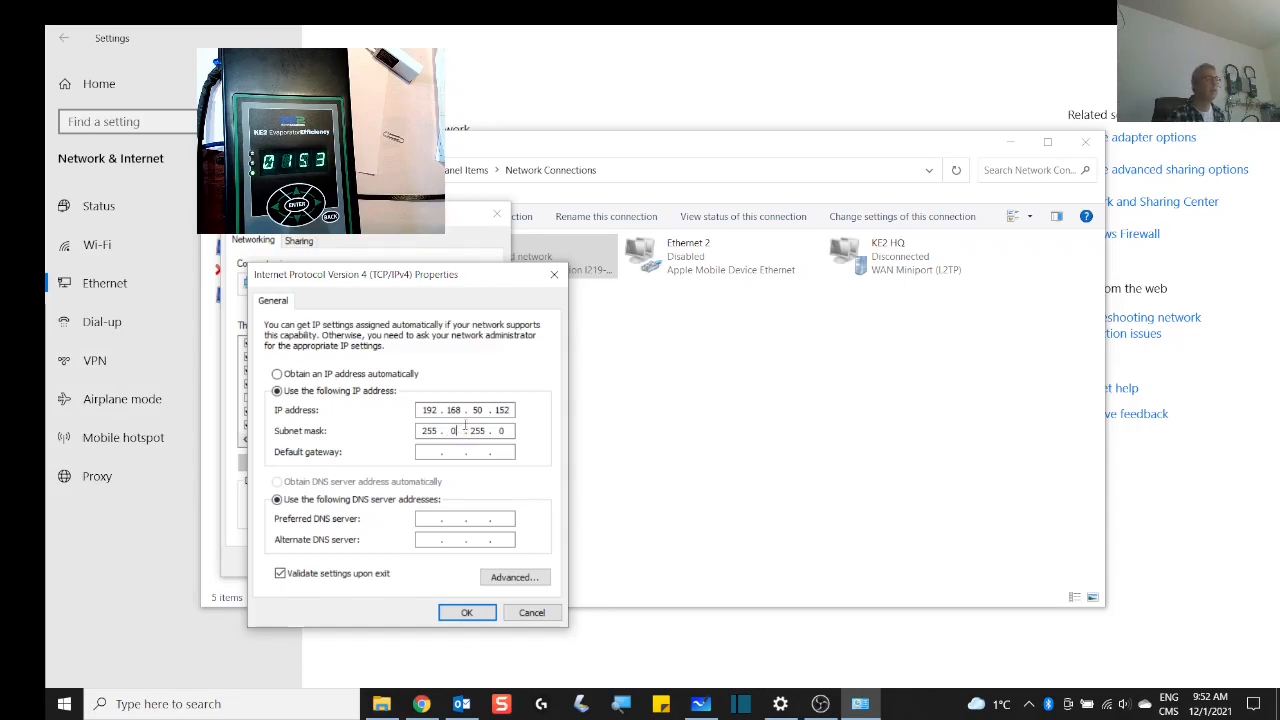
left_click_drag(473, 431, 489, 433)
type("0")
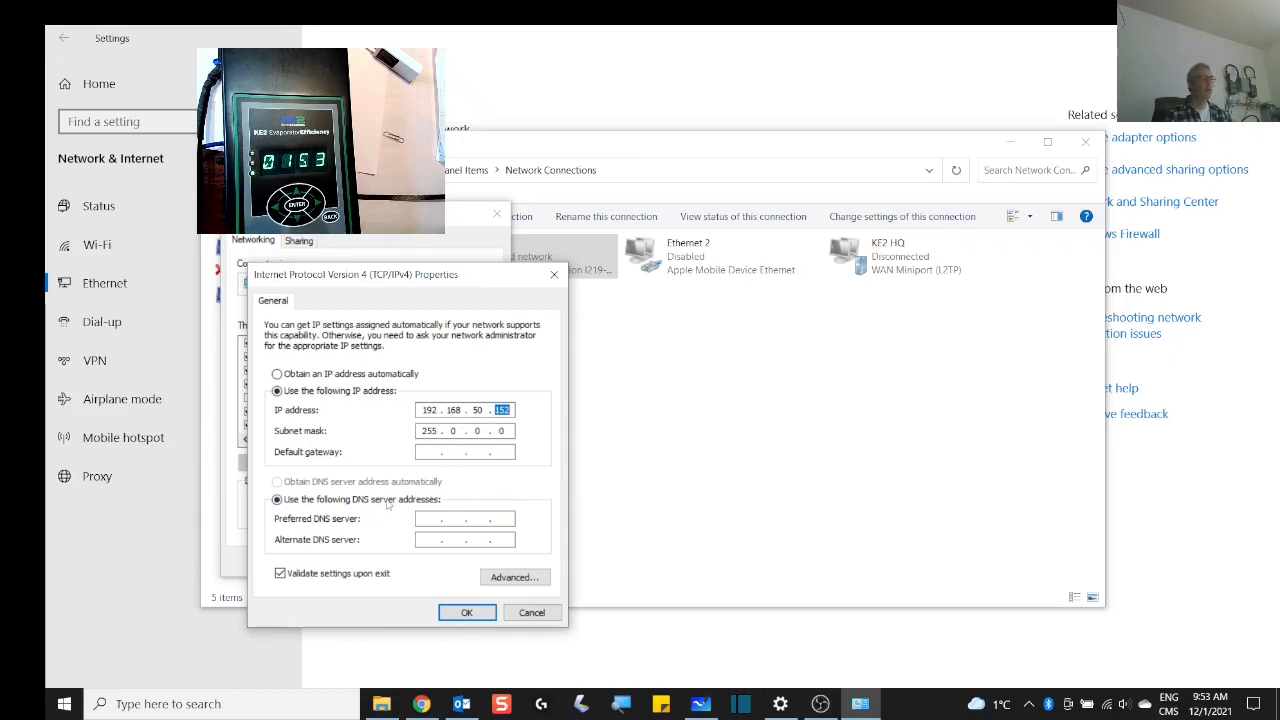
left_click(467, 613)
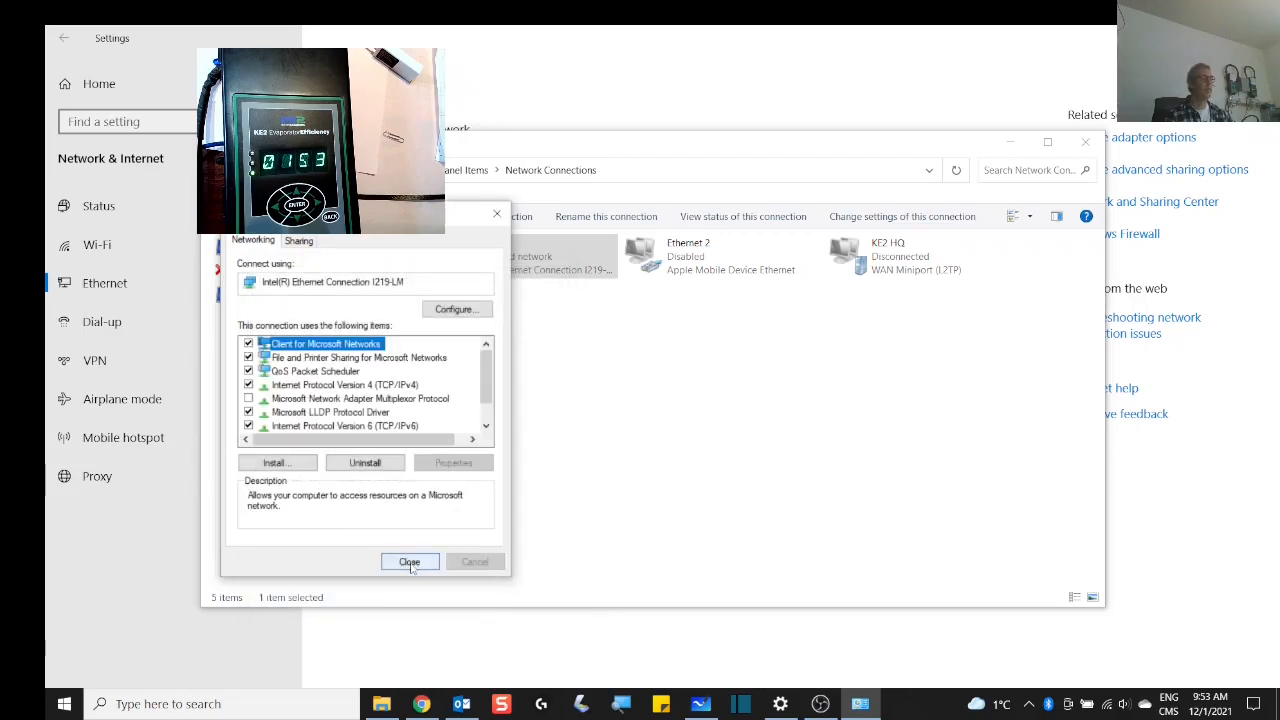
left_click(410, 563)
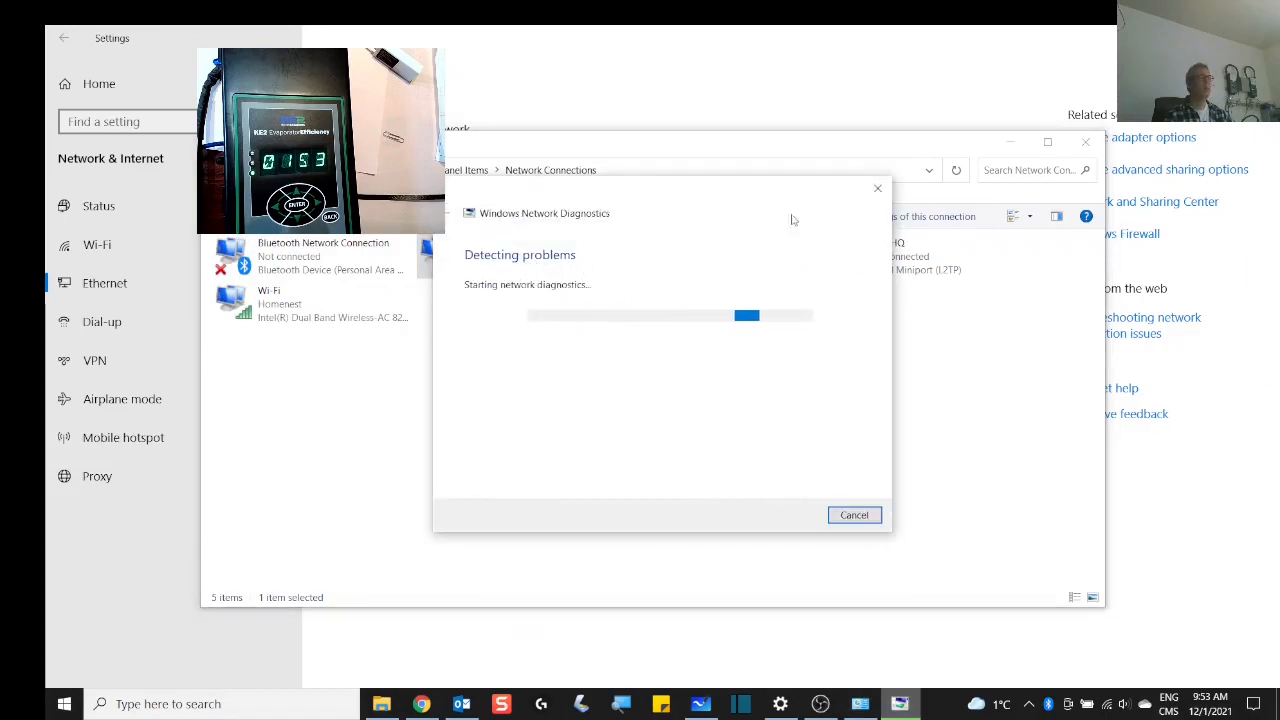
left_click(876, 191)
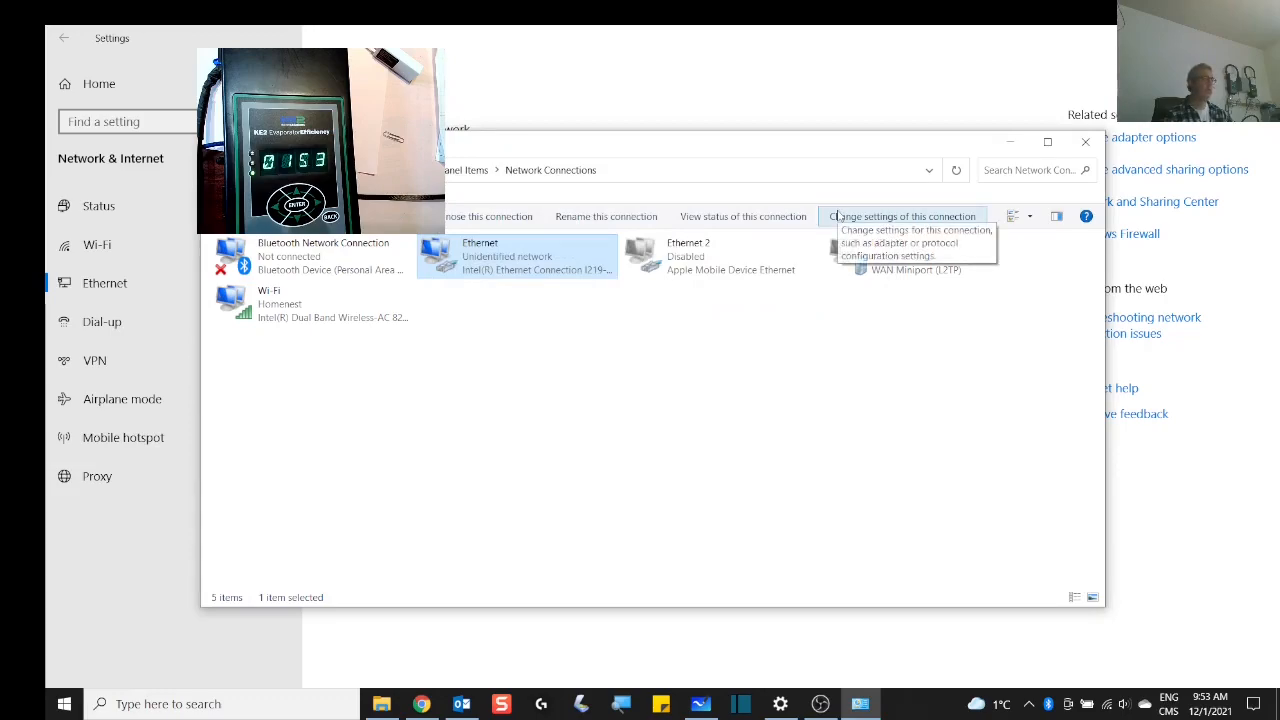
Step: Recheck the saved static address in the Ethernet adapter's TCP/IPv4 properties and close the network connection windows
double_click(519, 259)
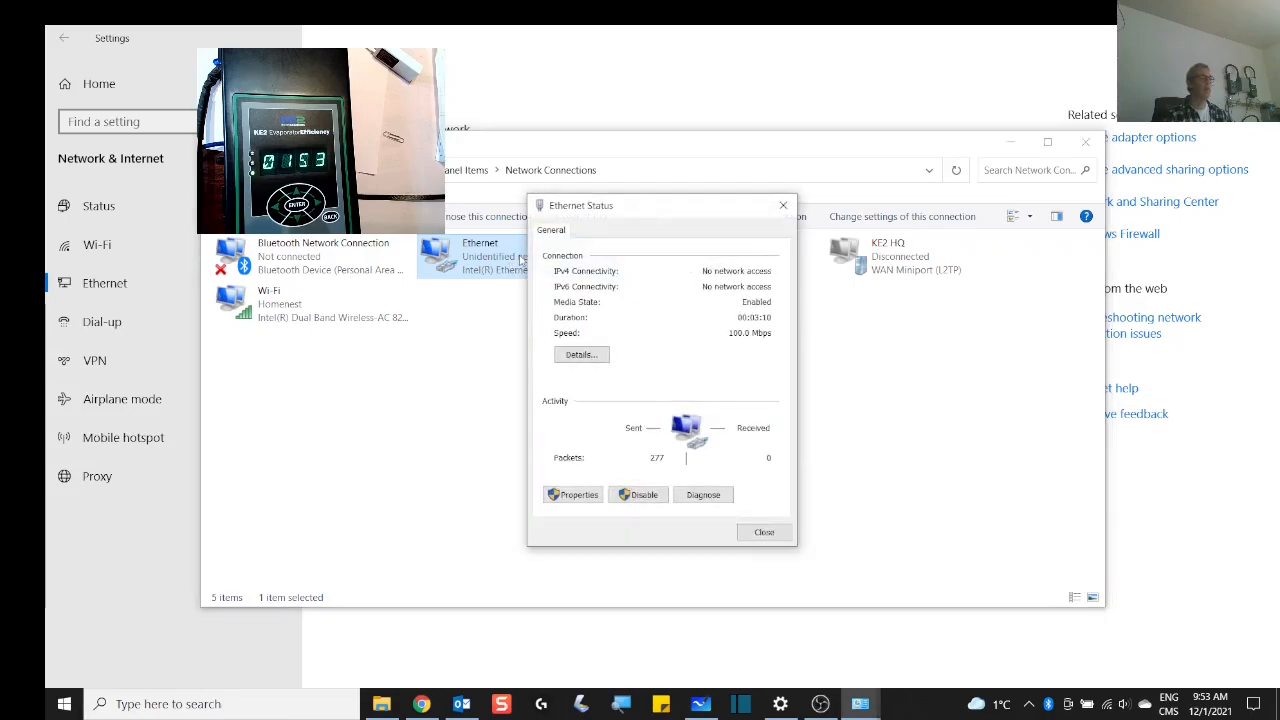
left_click(783, 205)
right_click(531, 262)
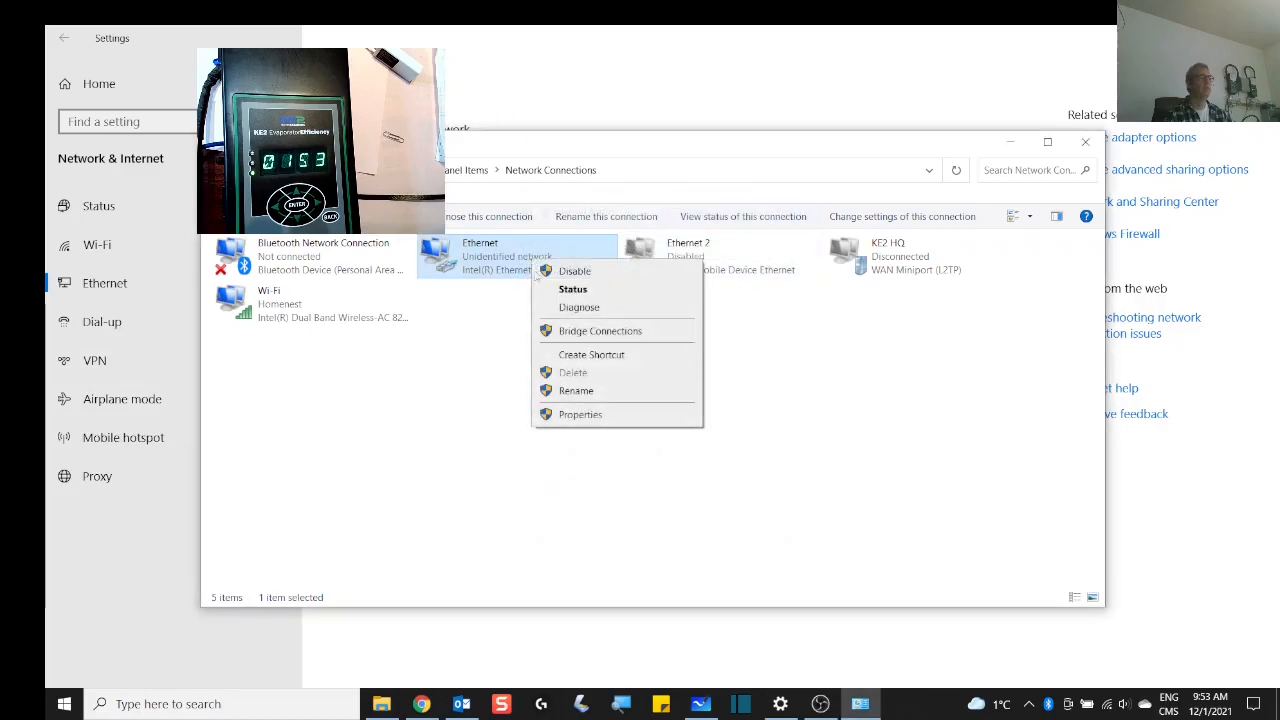
left_click(590, 414)
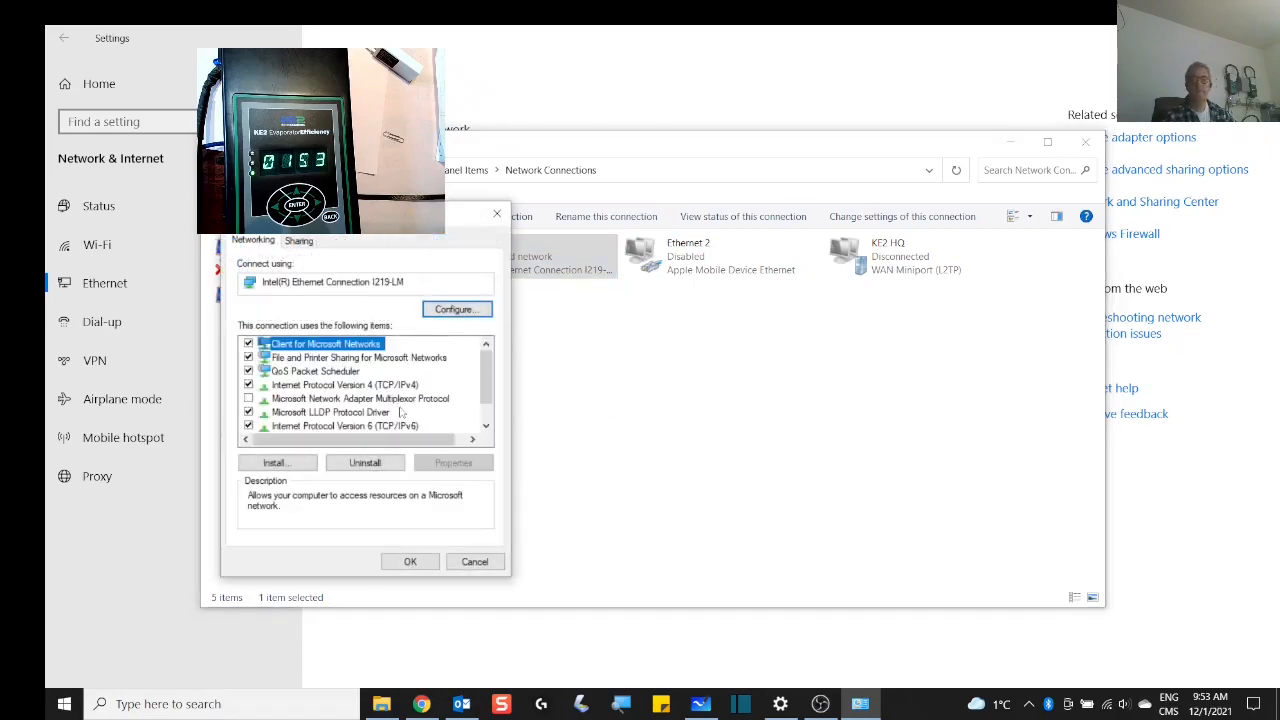
double_click(408, 386)
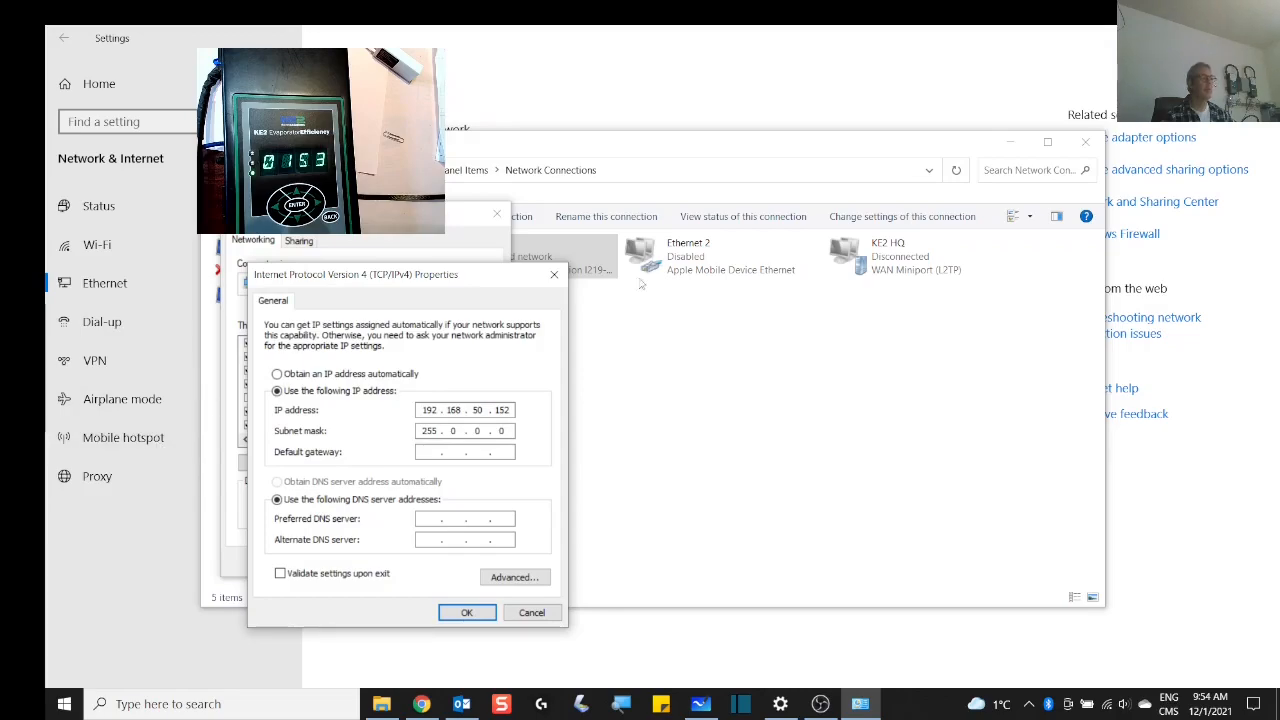
left_click(554, 274)
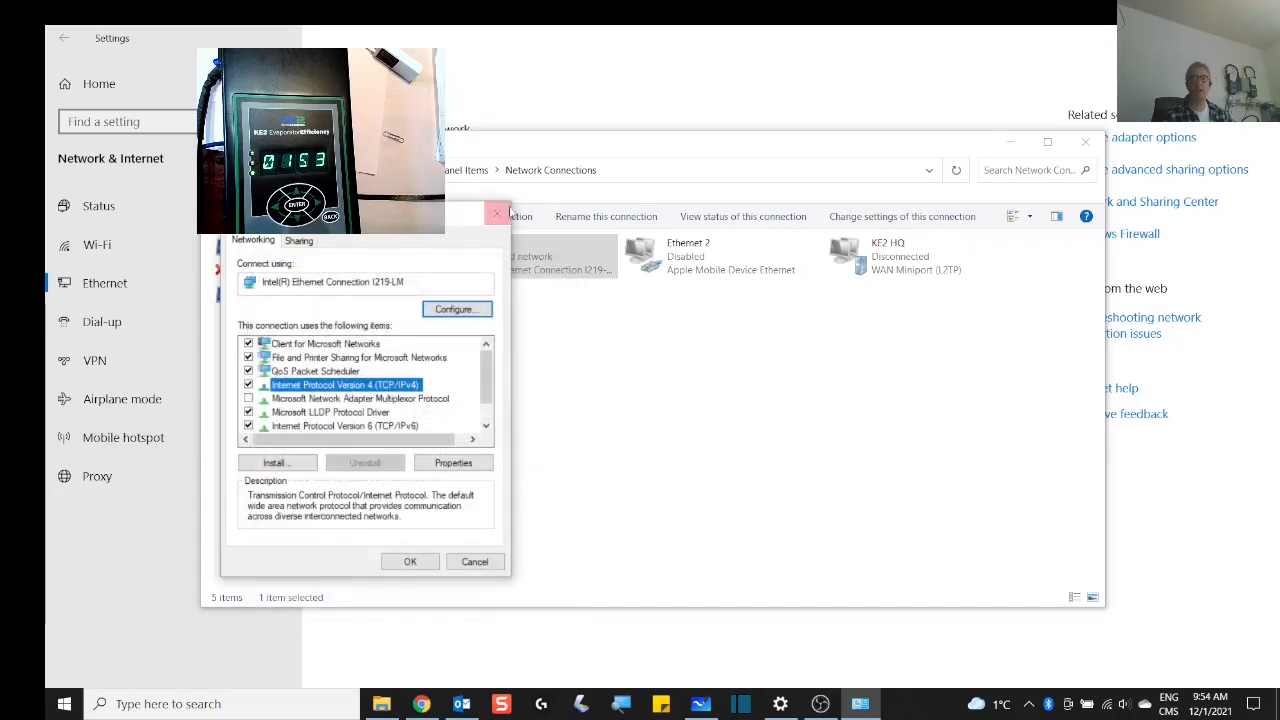
left_click(505, 213)
left_click(1088, 146)
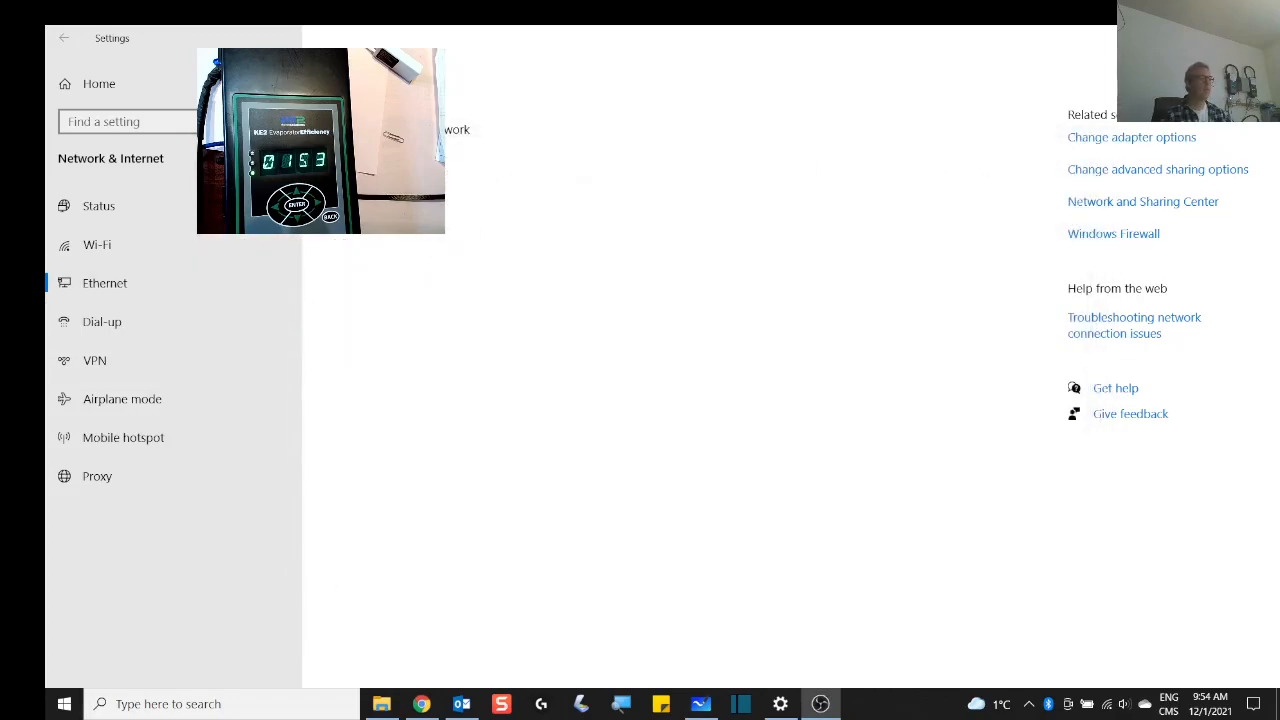
Step: Switch to Chrome and clear the all-time browsing data, including history, cookies and cached files, leaving saved passwords out
left_click(421, 703)
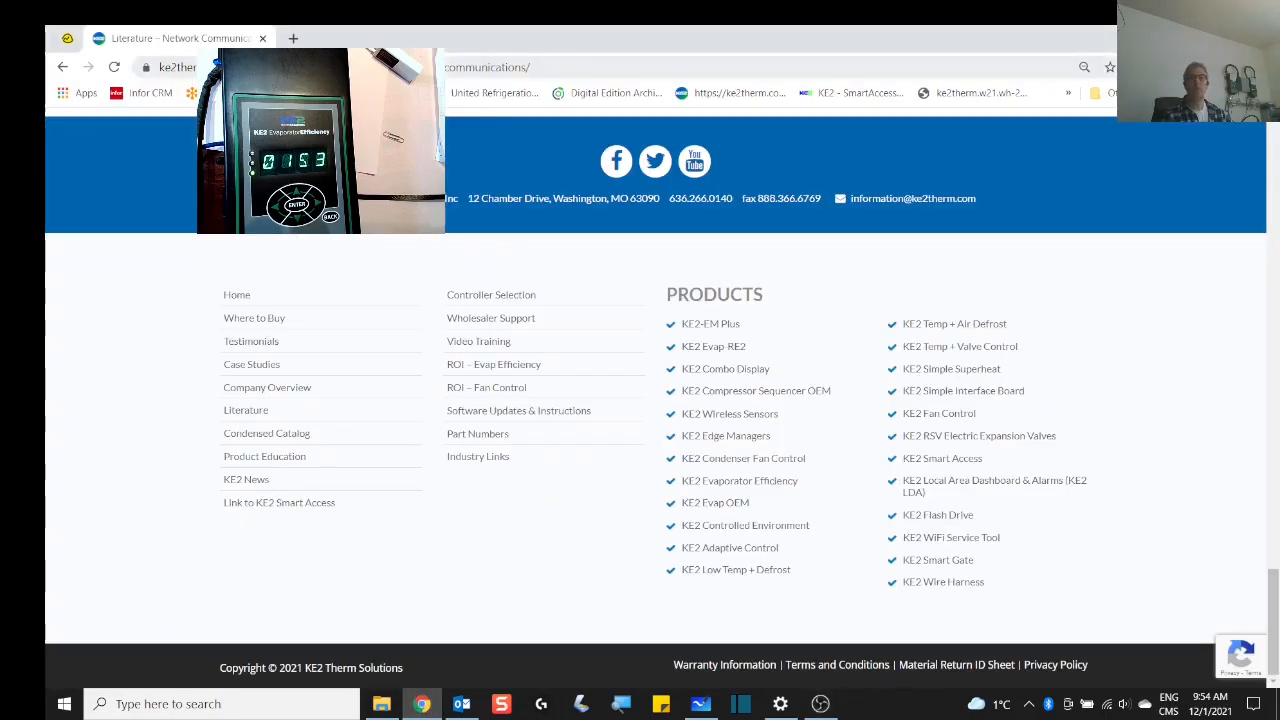
left_click(293, 38)
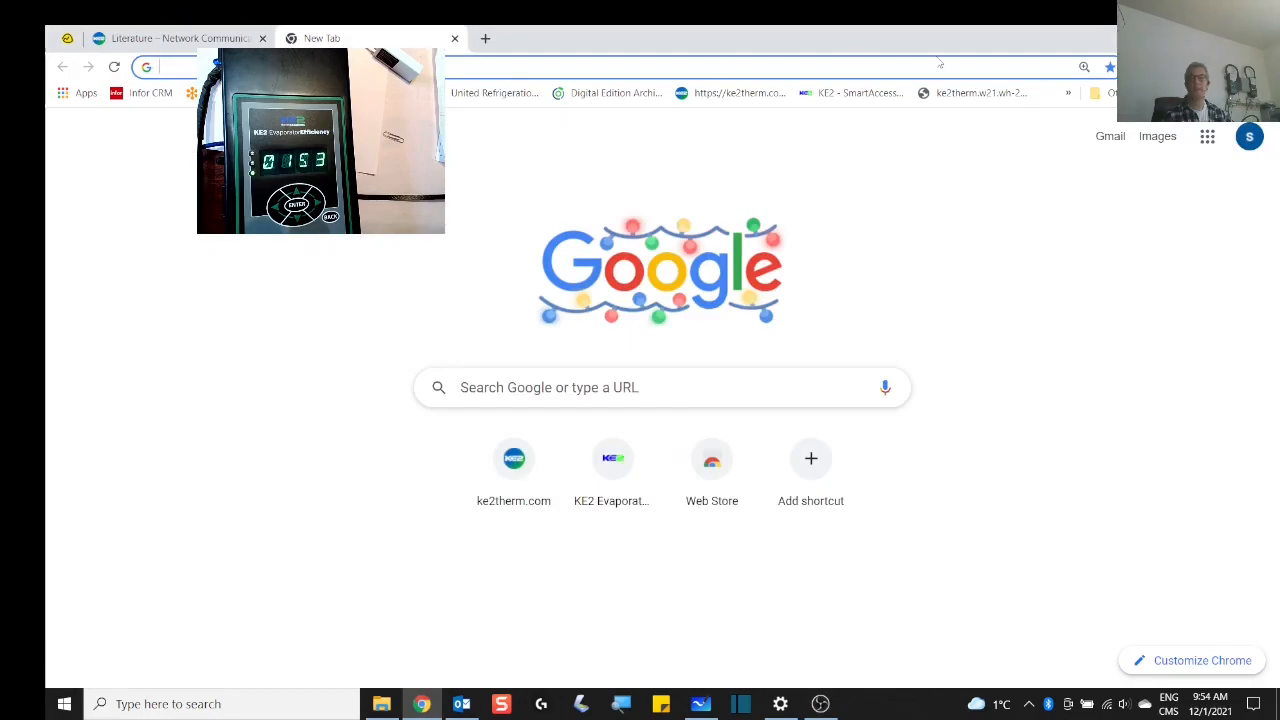
left_click(1266, 67)
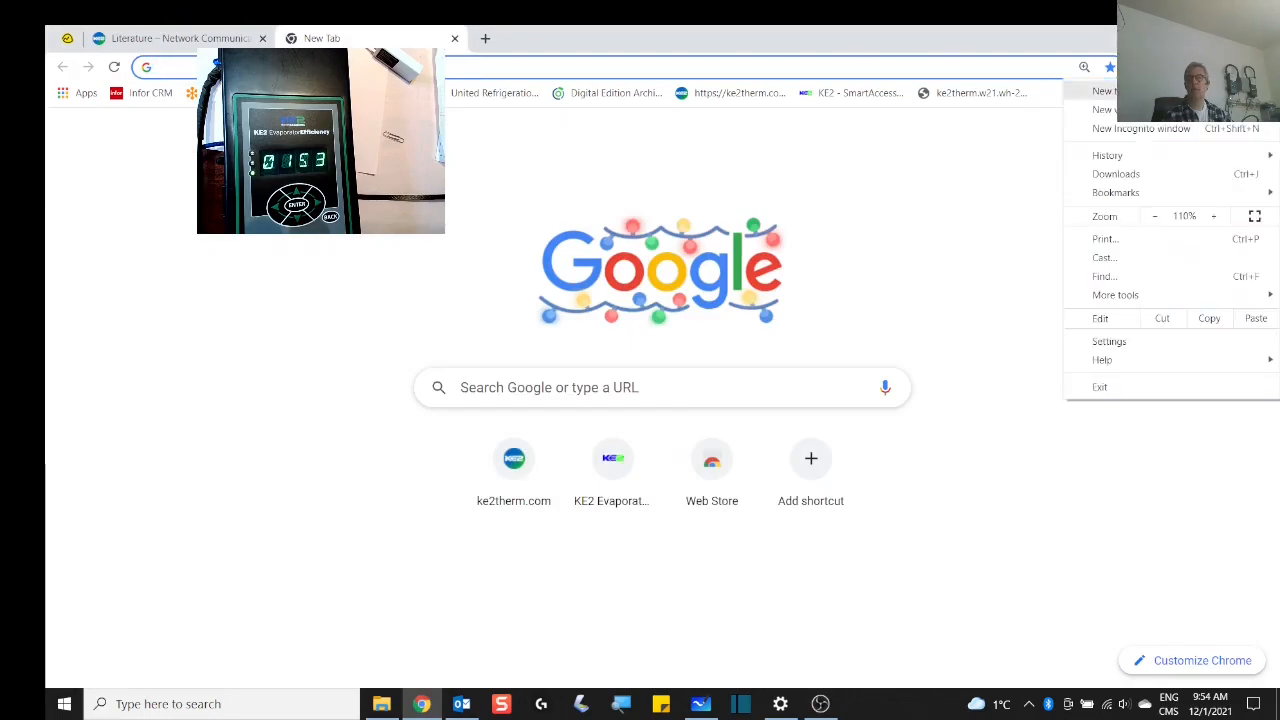
mouse_move(1181, 298)
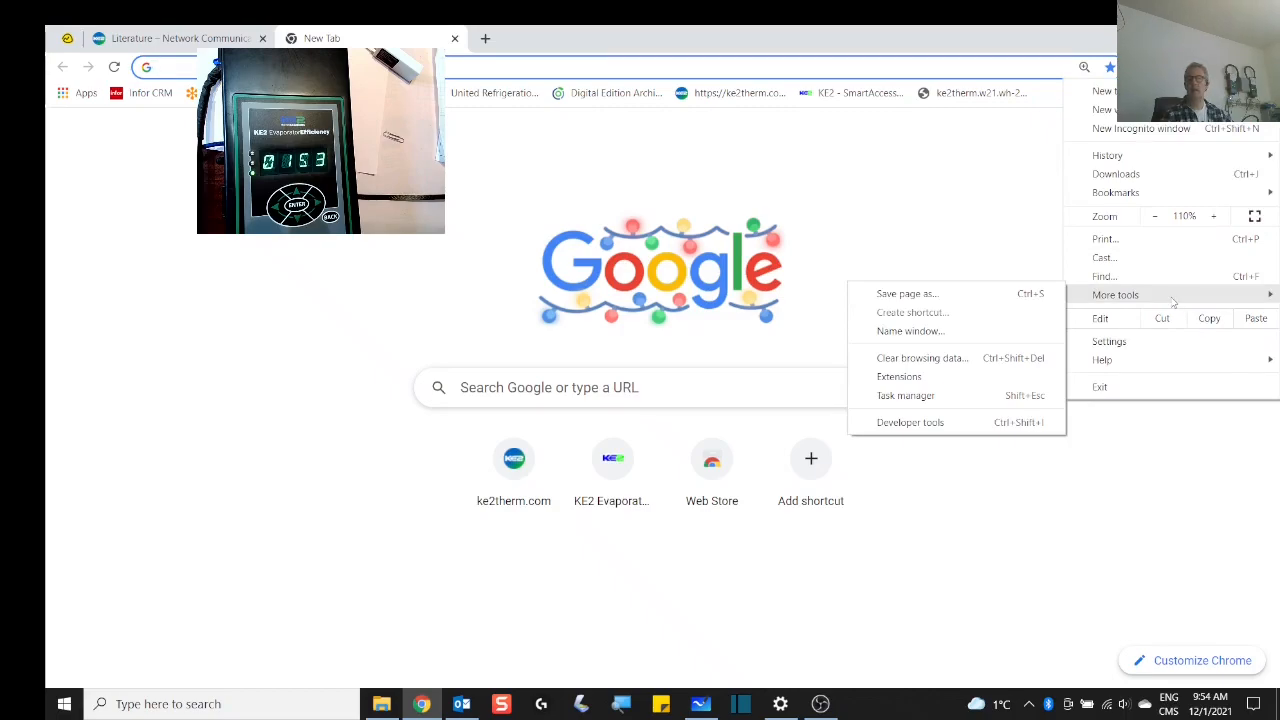
left_click(921, 358)
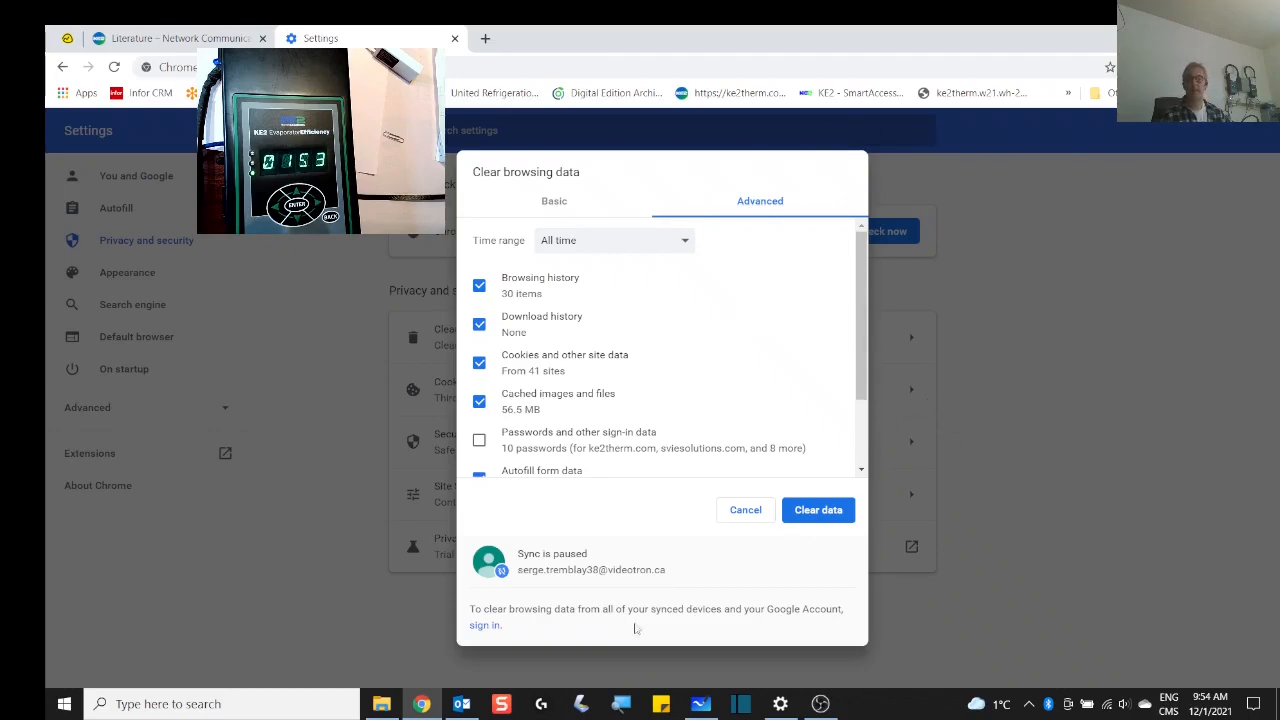
left_click(822, 512)
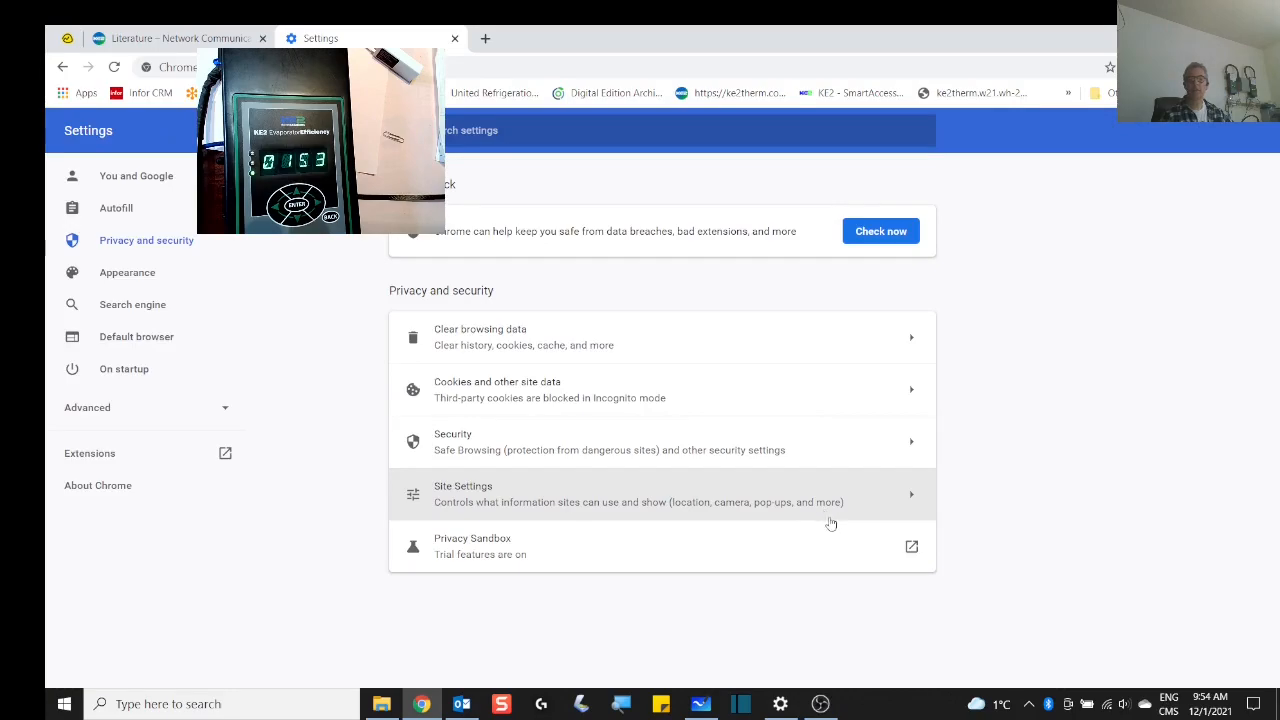
left_click(454, 38)
Step: Load the controller's web page at 192.168.50.153 in a new browser tab
left_click(294, 39)
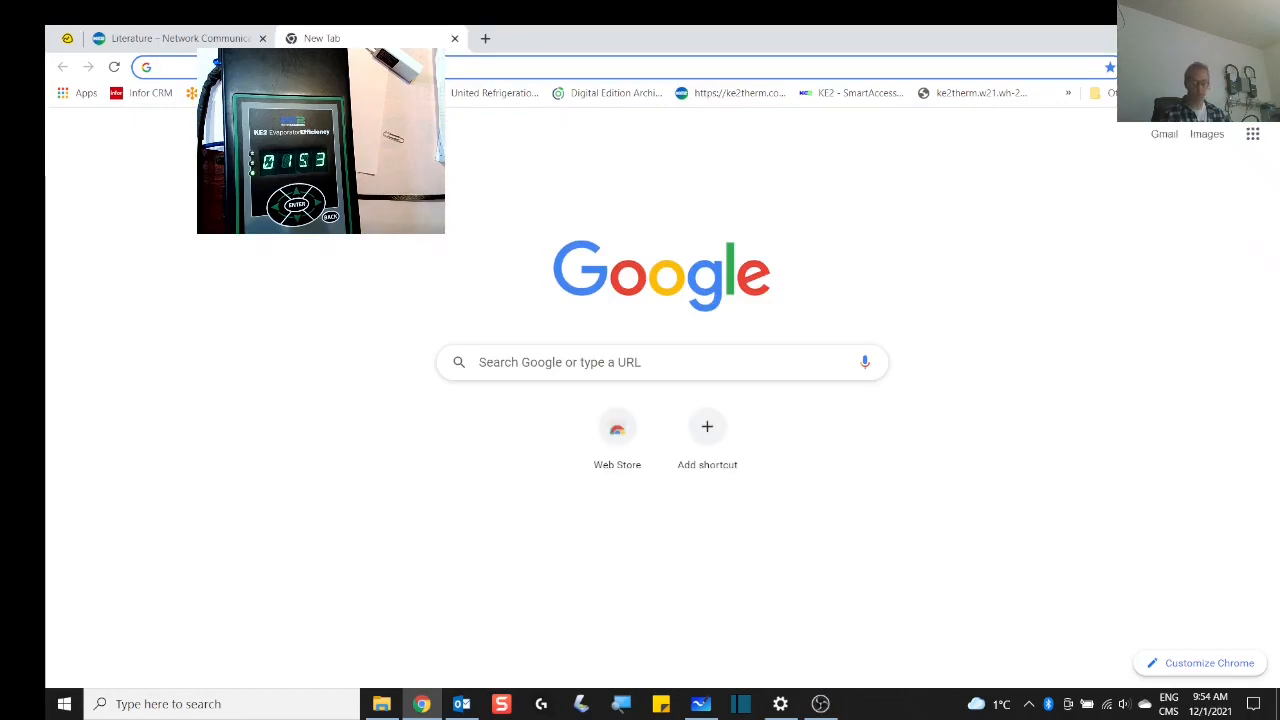
type("192.")
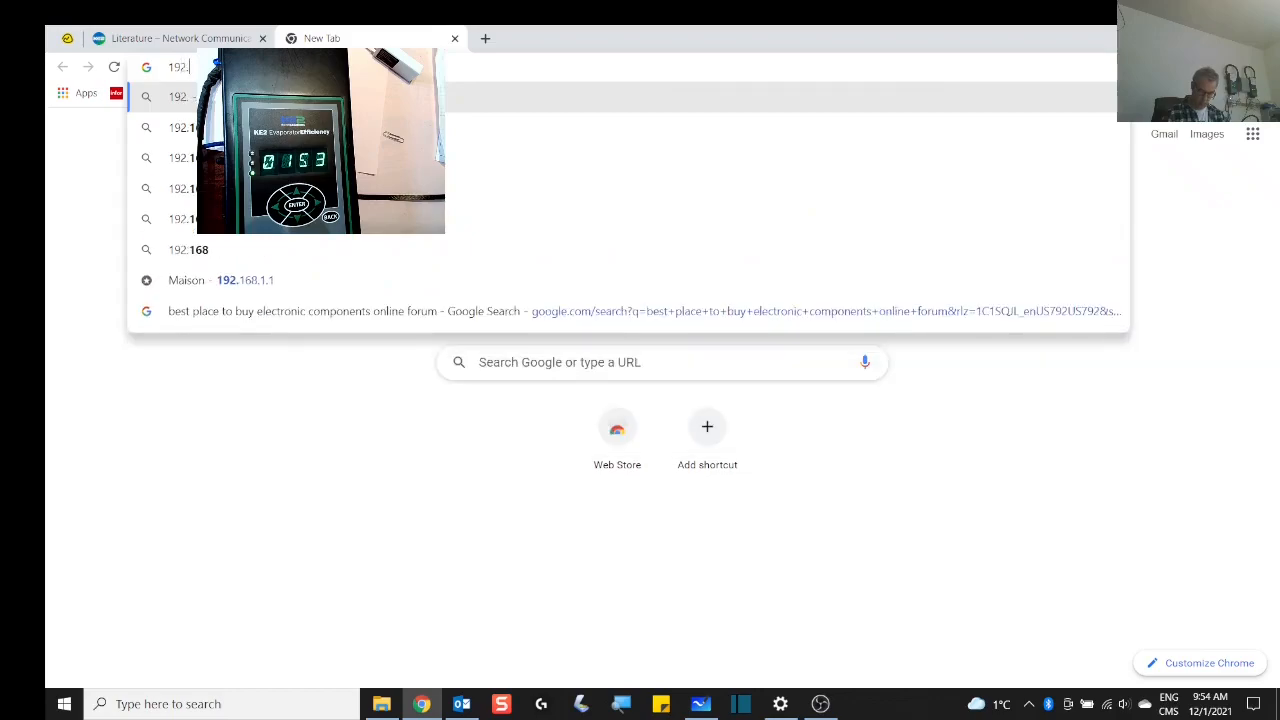
type("168.0")
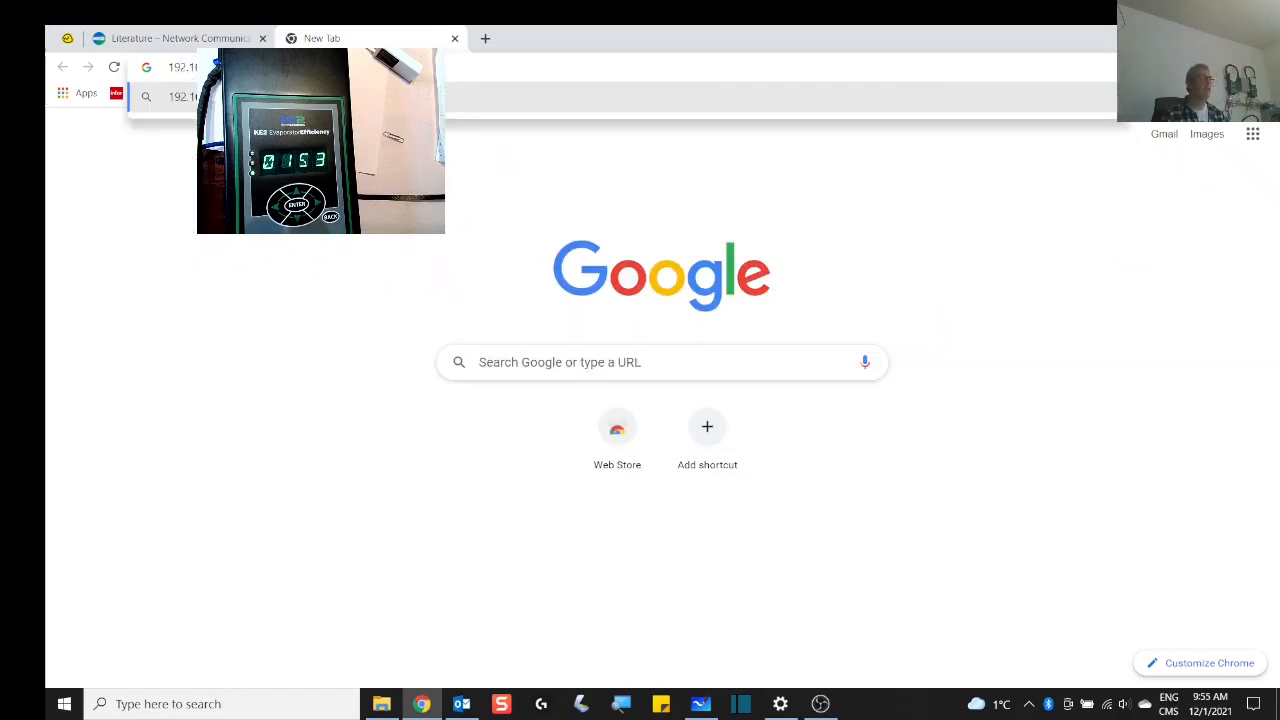
left_click_drag(321, 141, 190, 383)
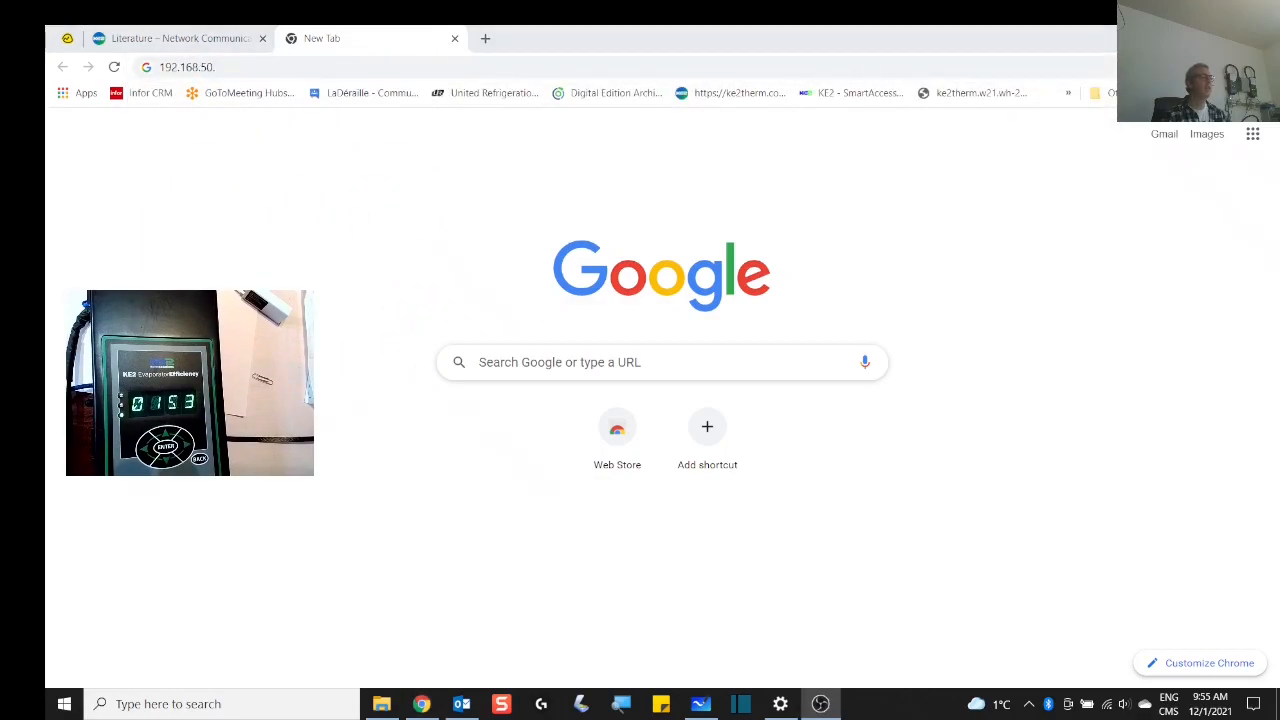
left_click(230, 67)
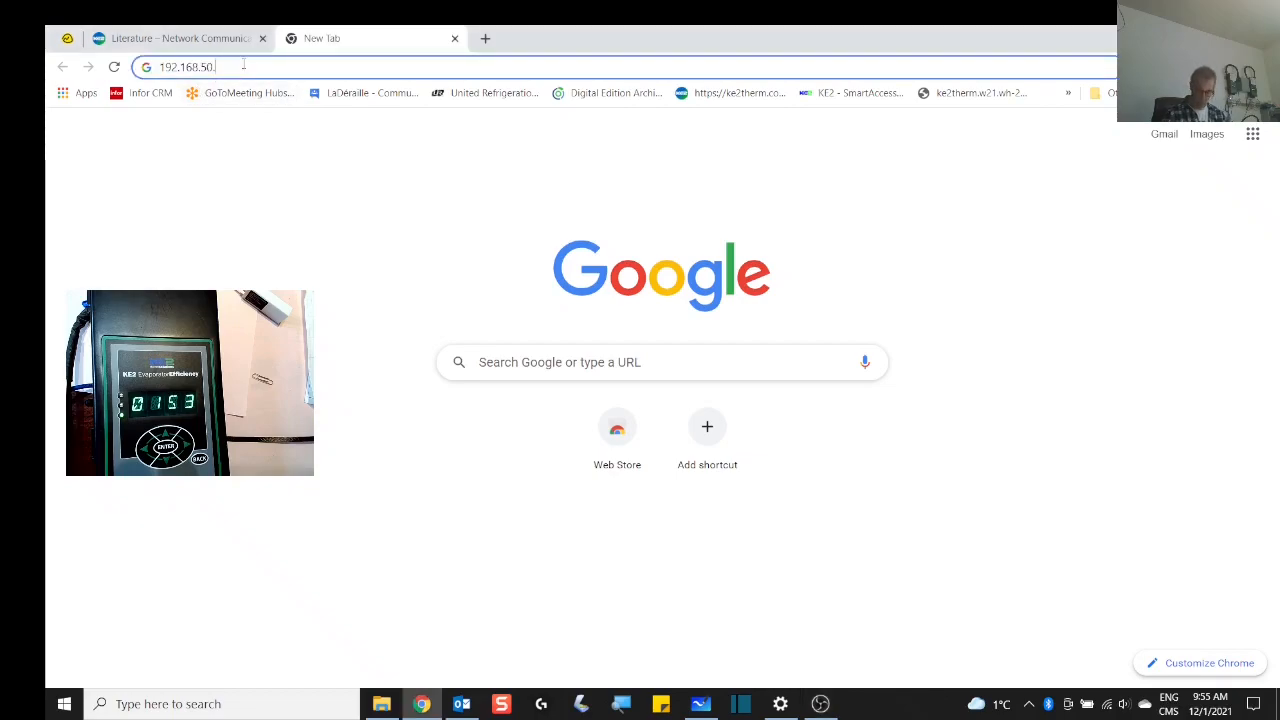
type("153")
key("Return")
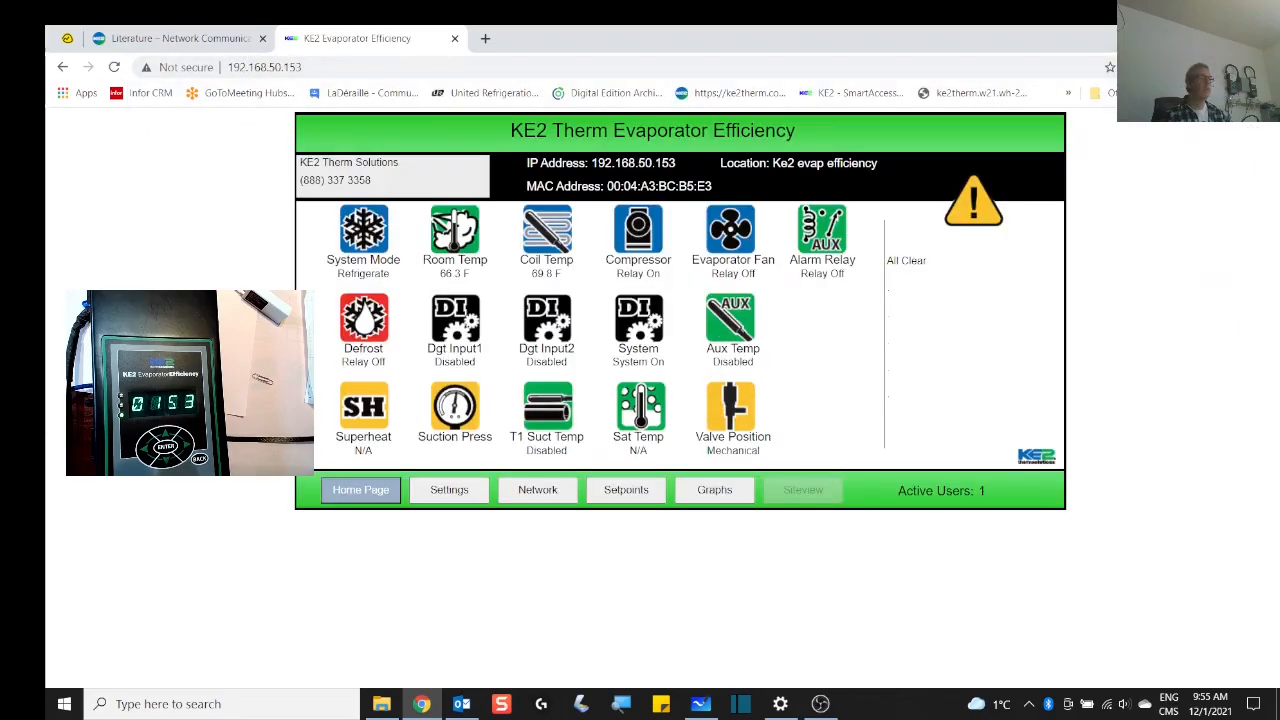
Step: Open the controller's Setpoints page and look over its refrigeration, defrost and alarm settings
left_click(626, 500)
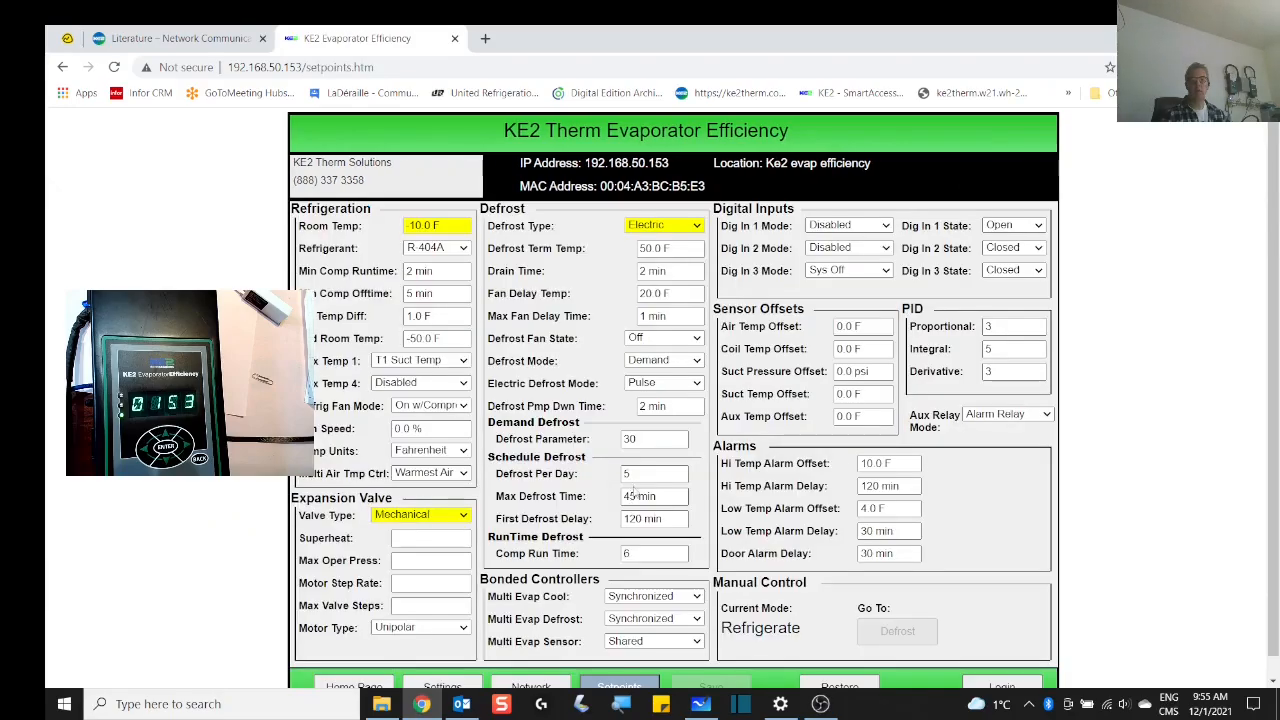
scroll(641, 477, "down", 1)
scroll(645, 476, "up", 1)
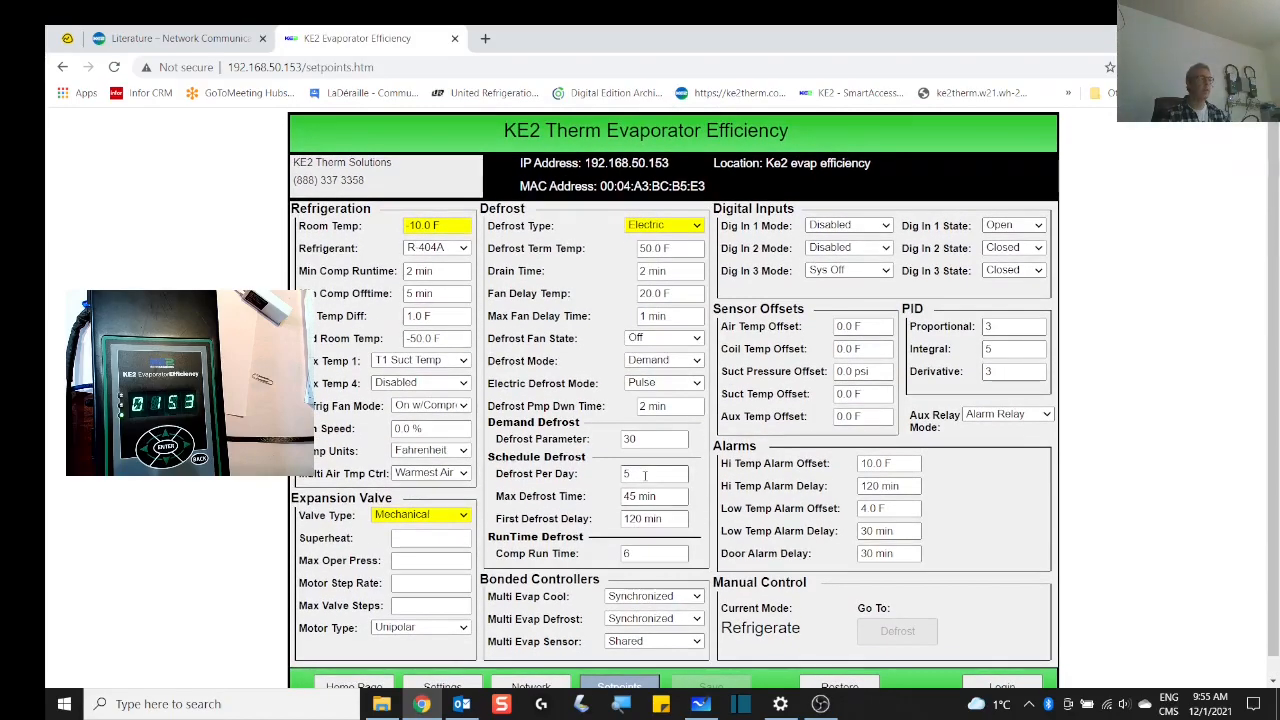